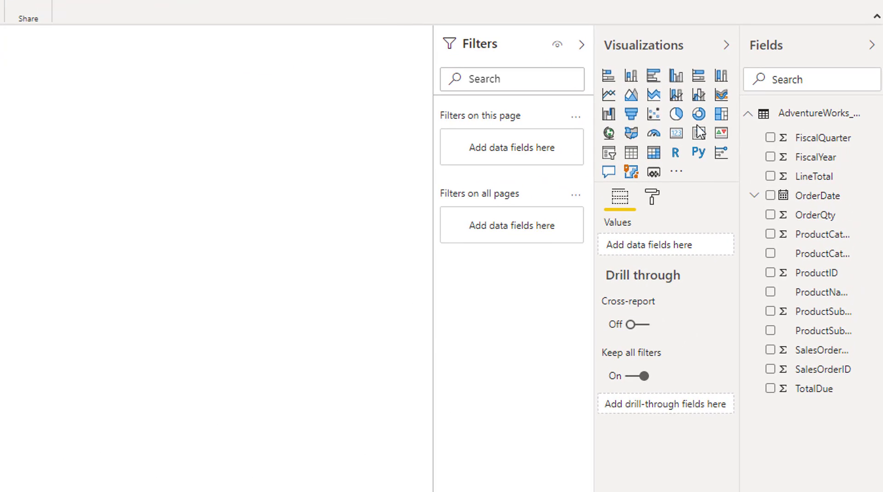
Insert a blank table visual and drag it to the right edge of the canvas
{"action": "left_click", "coordinate": [631, 158]}
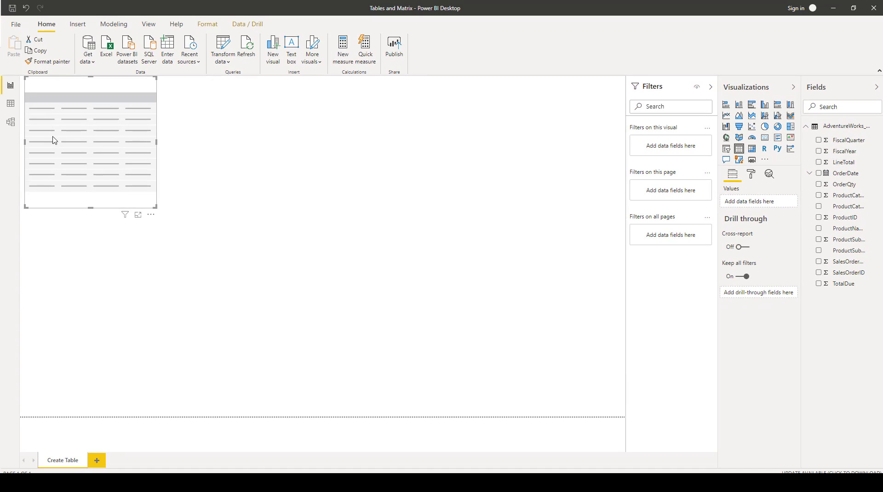
{"action": "left_click_drag", "start_coordinate": [35, 90], "coordinate": [501, 121]}
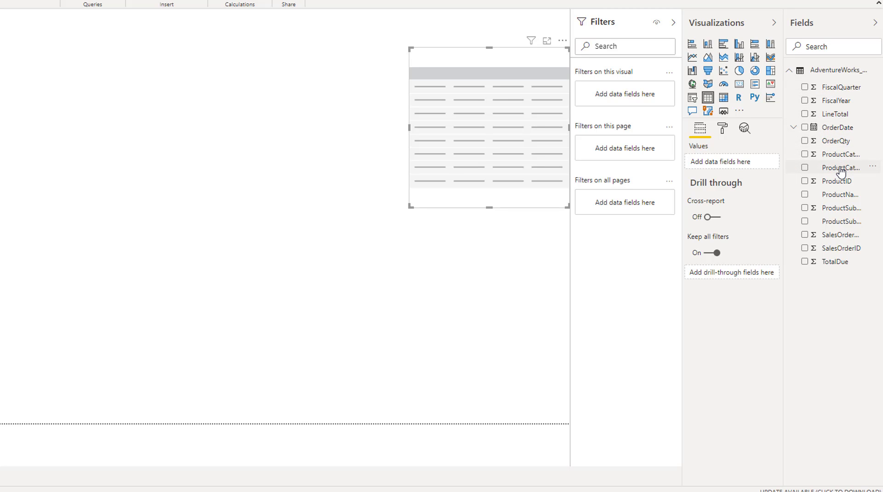
Add ProductCatName, LineTotal, ProductName and OrderQty to the table, then widen it by its corner
{"action": "left_click_drag", "start_coordinate": [840, 171], "coordinate": [730, 163]}
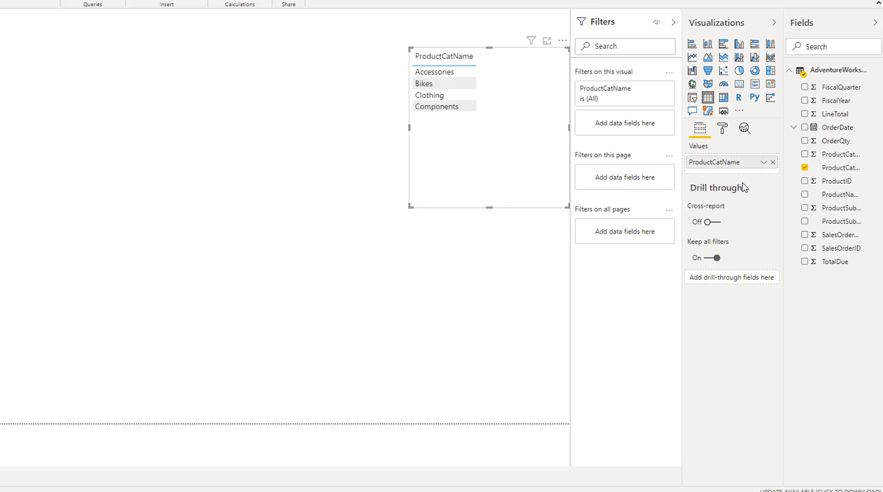
{"action": "left_click", "coordinate": [804, 114]}
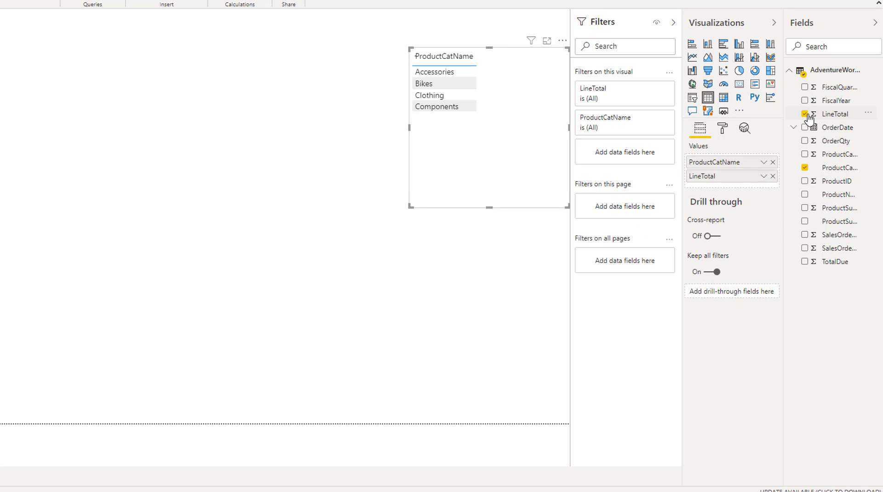
{"action": "left_click", "coordinate": [805, 195]}
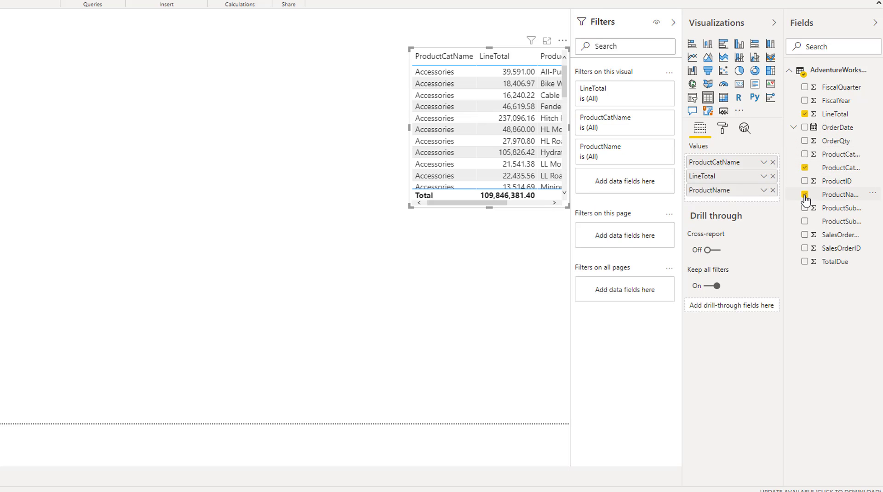
{"action": "left_click", "coordinate": [805, 141]}
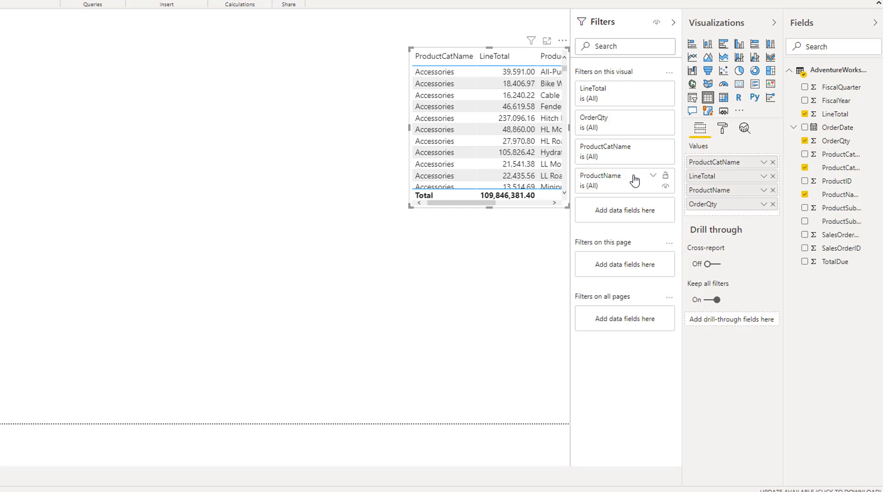
{"action": "left_click_drag", "start_coordinate": [410, 208], "coordinate": [279, 268]}
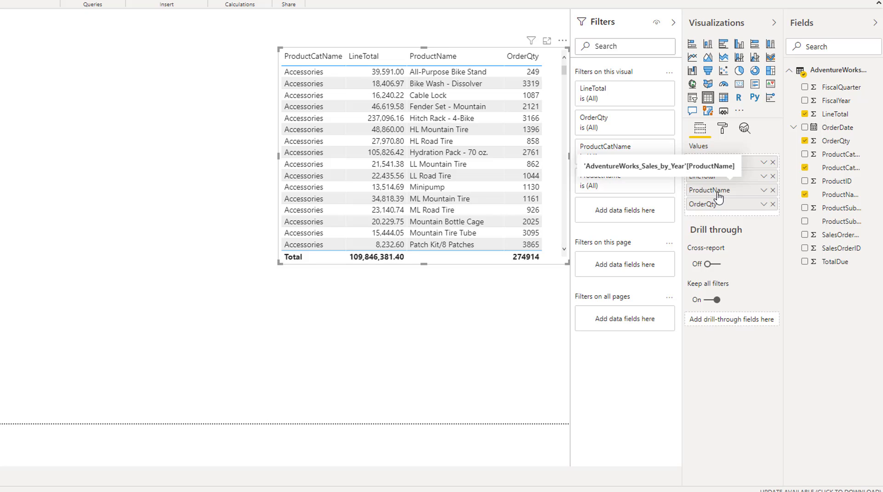
Move ProductName and OrderQty above LineTotal in the Values well
{"action": "left_click_drag", "start_coordinate": [720, 192], "coordinate": [722, 177]}
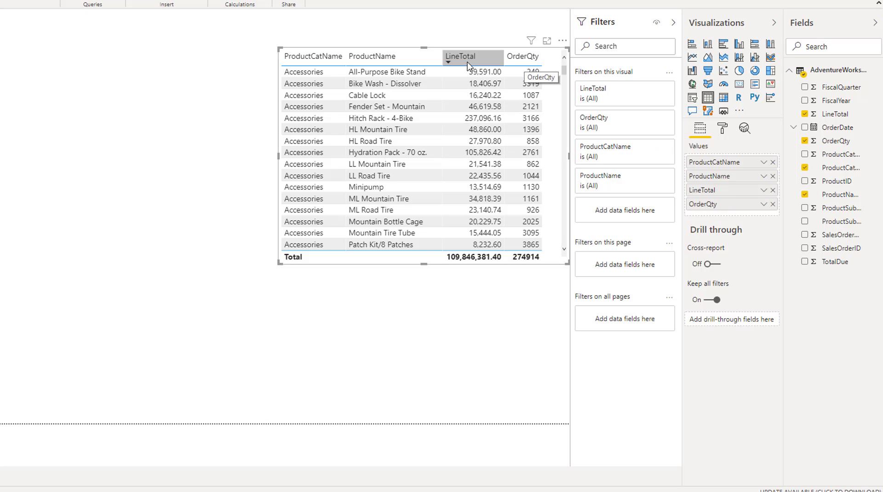
{"action": "left_click_drag", "start_coordinate": [724, 204], "coordinate": [723, 188]}
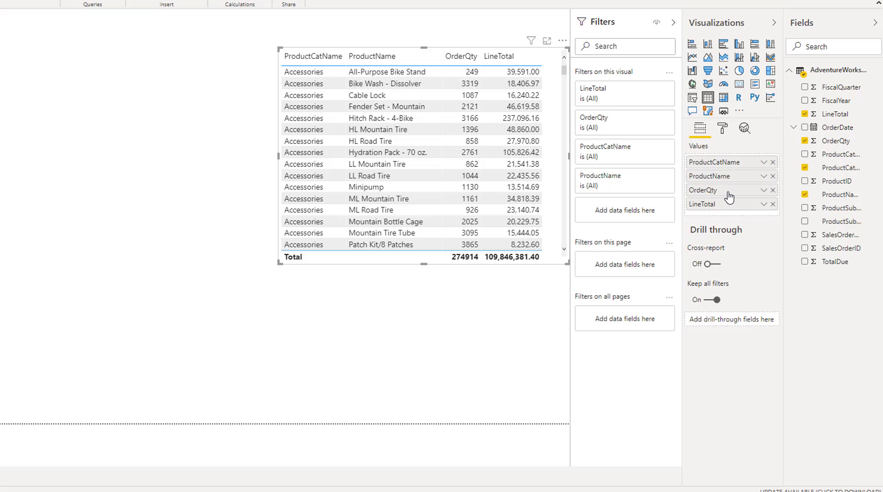
Give the table's column headers a black background with white text
{"action": "left_click", "coordinate": [722, 131]}
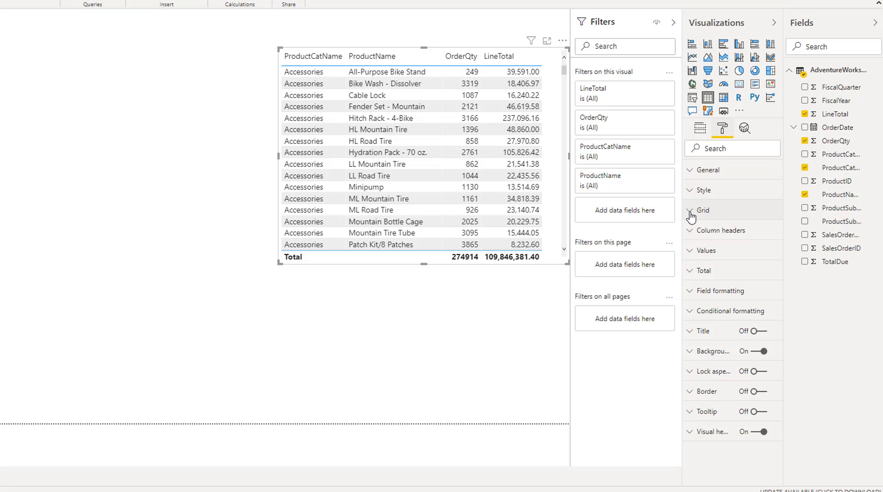
{"action": "left_click", "coordinate": [690, 232]}
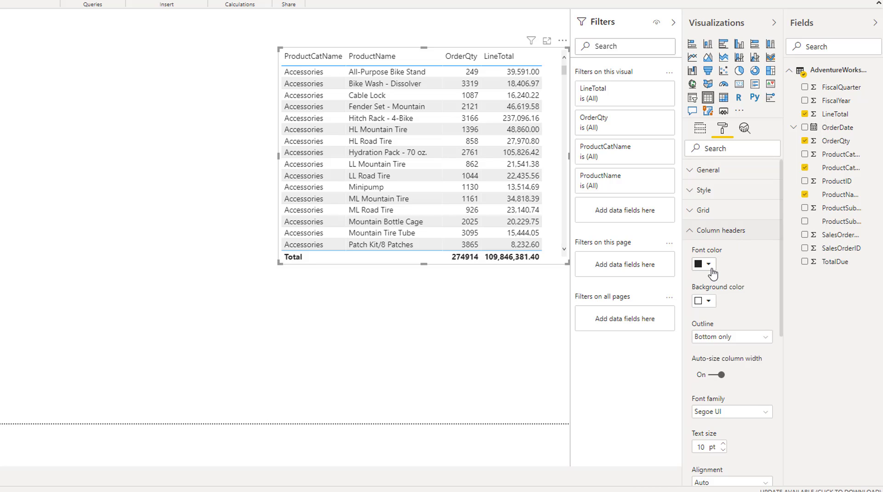
{"action": "left_click", "coordinate": [708, 302]}
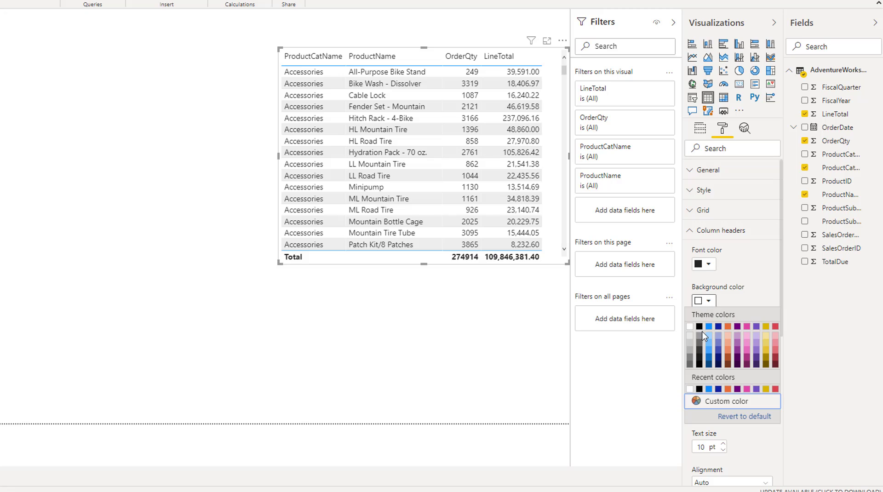
{"action": "left_click", "coordinate": [699, 327]}
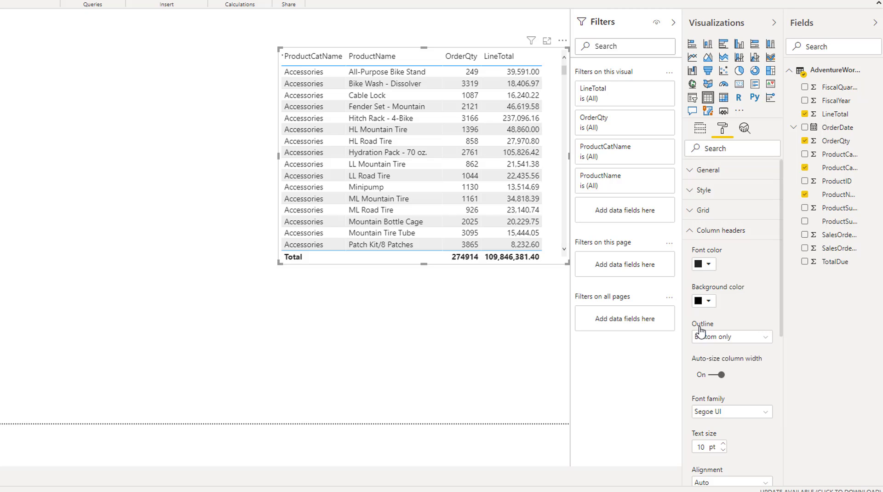
{"action": "left_click", "coordinate": [710, 265]}
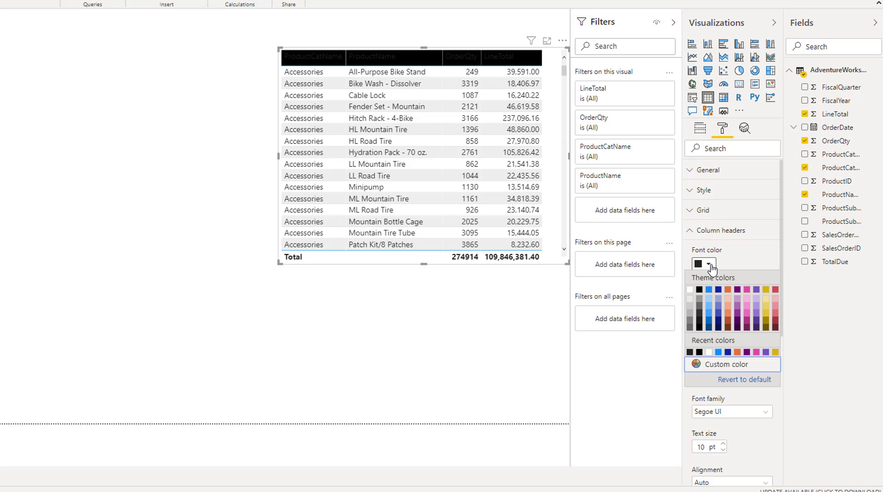
{"action": "left_click", "coordinate": [689, 290]}
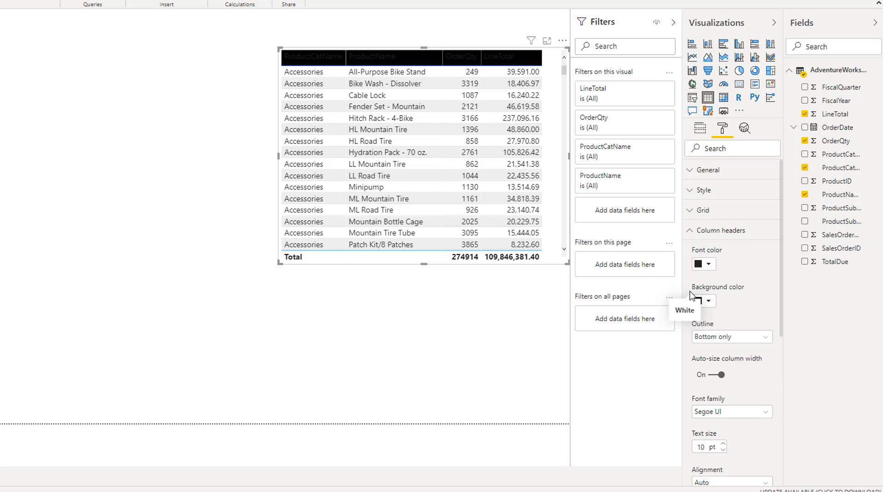
{"action": "left_click", "coordinate": [708, 264]}
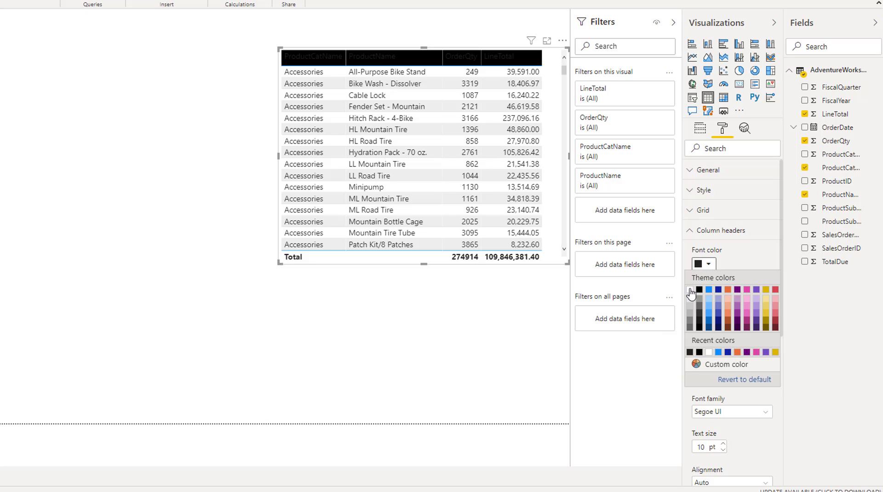
{"action": "left_click", "coordinate": [690, 291]}
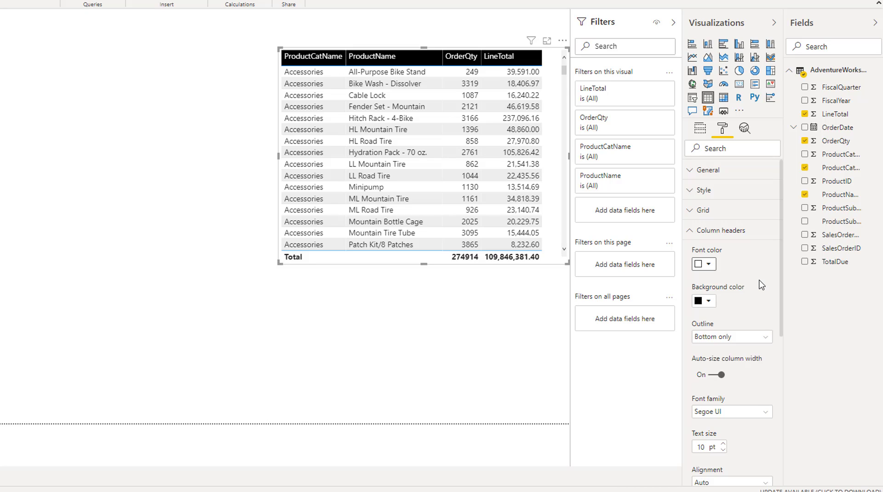
Revert the column header text and background colours to default
{"action": "left_click", "coordinate": [709, 265]}
{"action": "left_click", "coordinate": [741, 380]}
{"action": "left_click", "coordinate": [710, 303]}
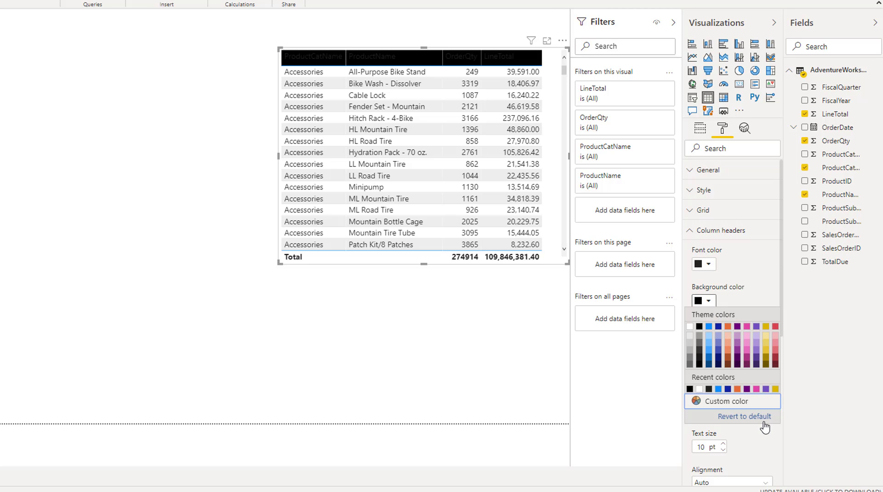
{"action": "left_click", "coordinate": [762, 416]}
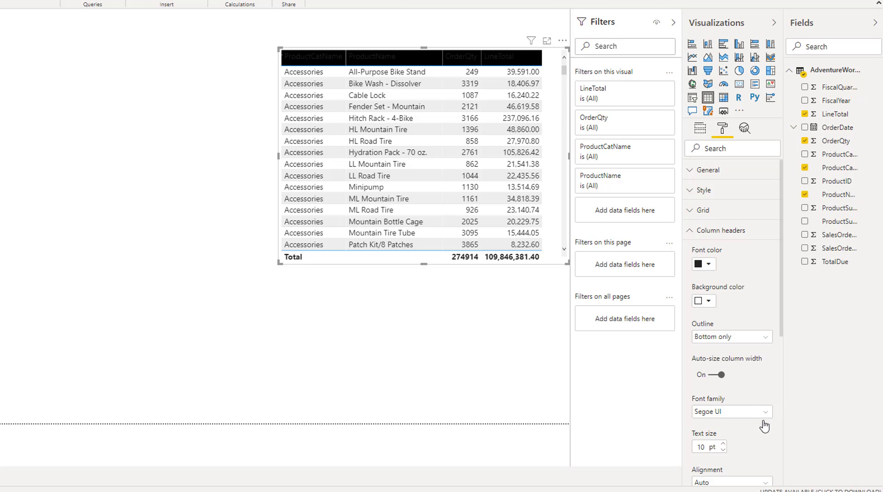
Try orange value text in the Values settings, then revert it to default
{"action": "left_click", "coordinate": [690, 231]}
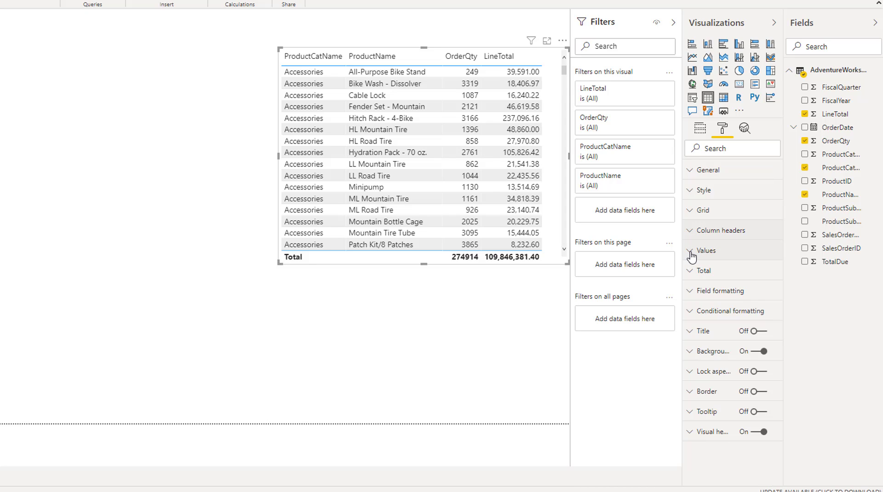
{"action": "left_click", "coordinate": [692, 252]}
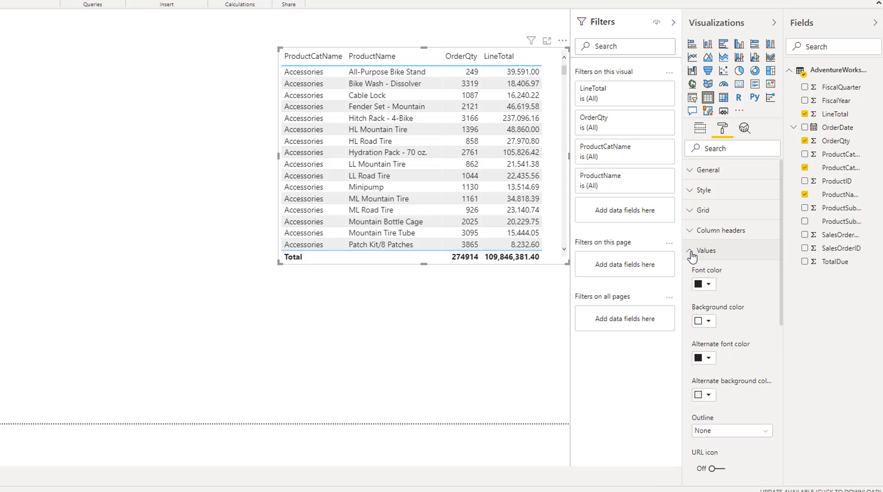
{"action": "left_click", "coordinate": [709, 285]}
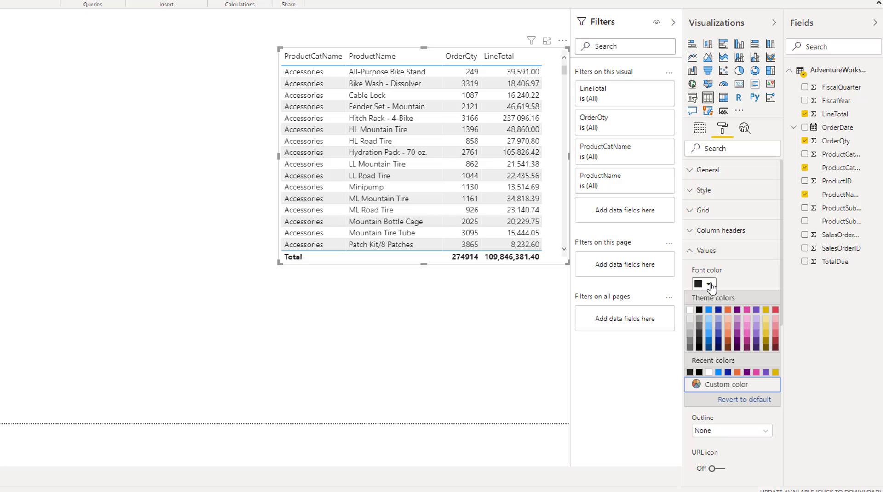
{"action": "left_click", "coordinate": [727, 309]}
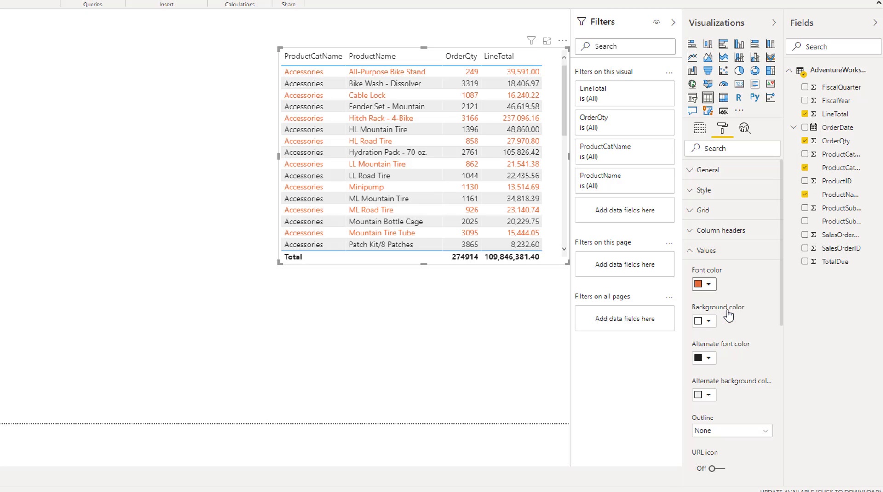
{"action": "left_click", "coordinate": [710, 285]}
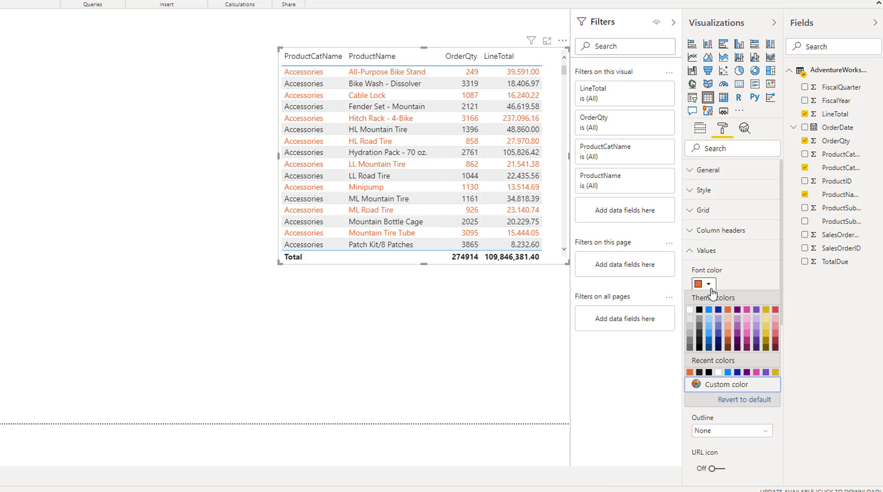
{"action": "left_click", "coordinate": [740, 399]}
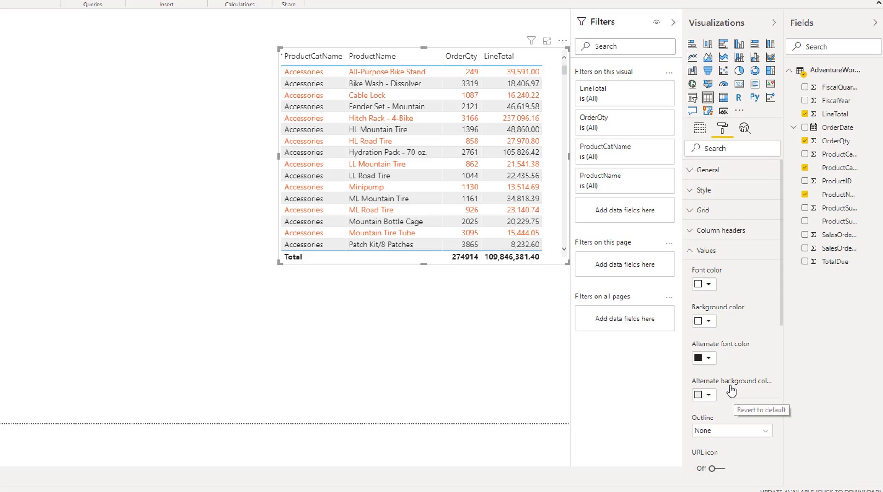
Give alternate rows blue text on a dark blue background
{"action": "left_click", "coordinate": [712, 359]}
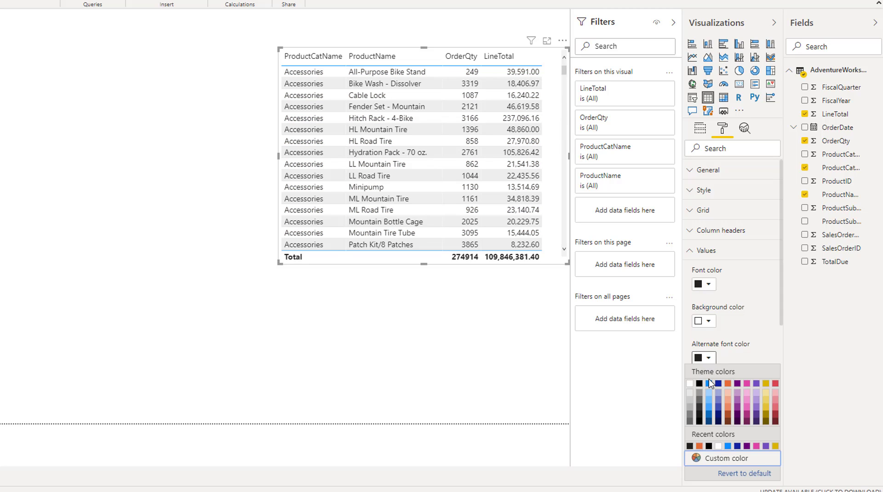
{"action": "left_click", "coordinate": [711, 385]}
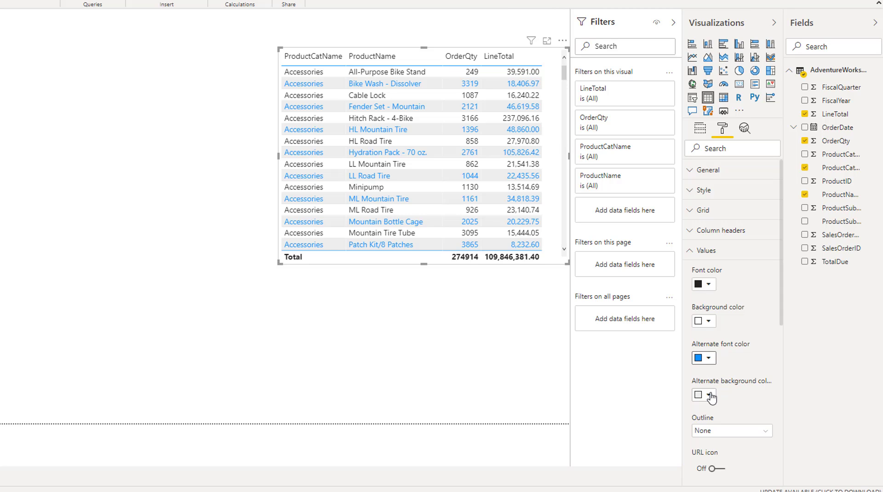
{"action": "left_click", "coordinate": [710, 395]}
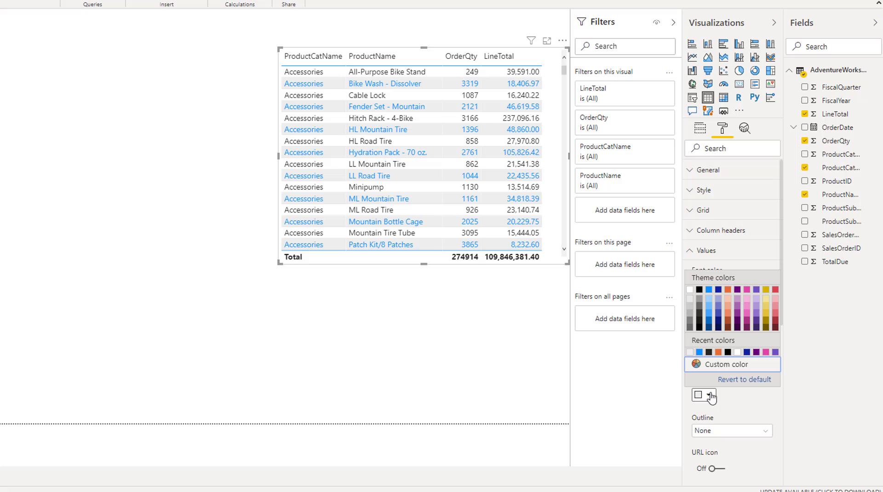
{"action": "left_click", "coordinate": [710, 327]}
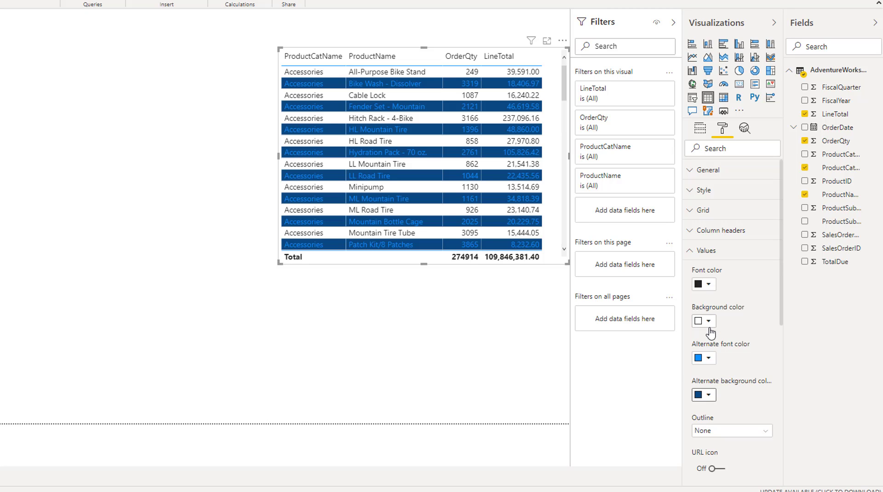
Revert alternate font, alternate background and values background colours to default
{"action": "left_click", "coordinate": [714, 363]}
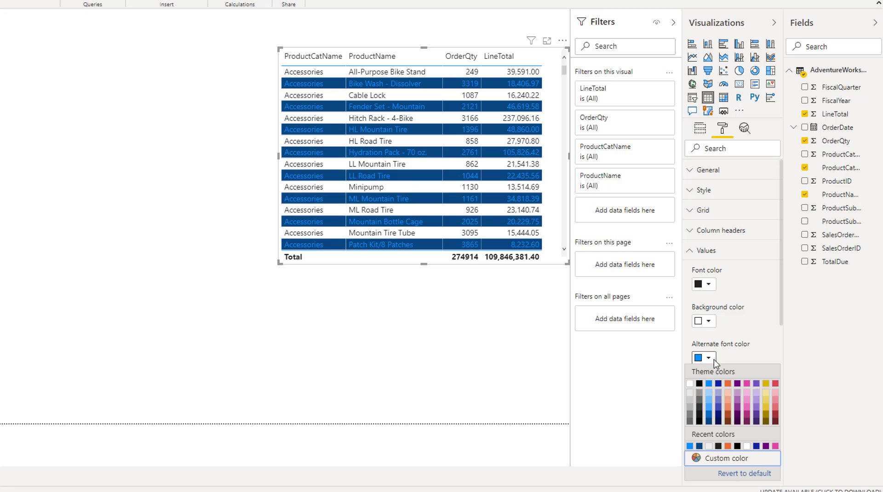
{"action": "left_click", "coordinate": [736, 476]}
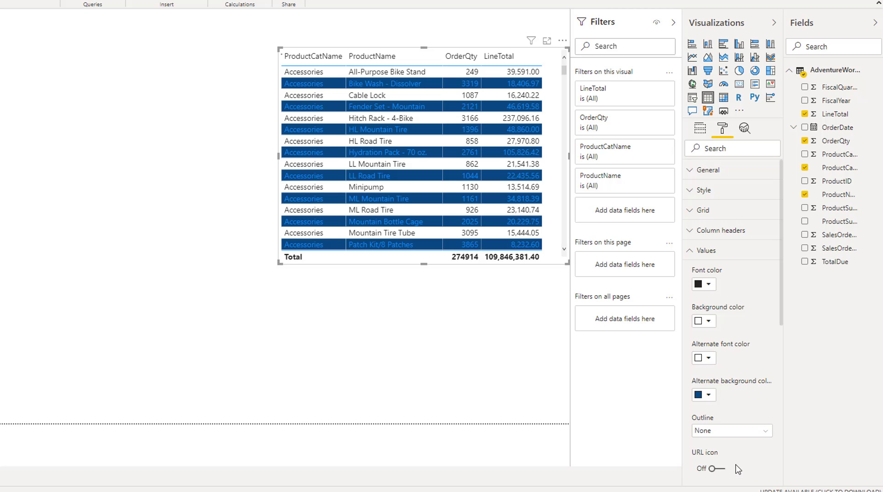
{"action": "left_click", "coordinate": [713, 400]}
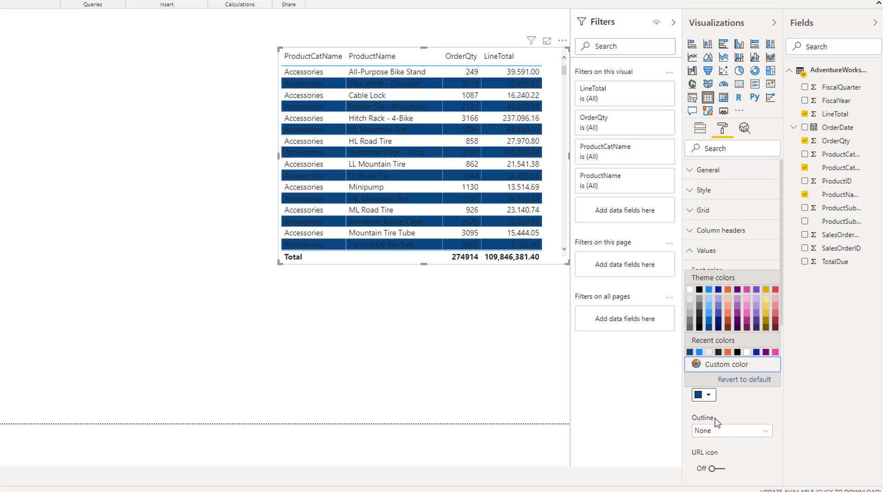
{"action": "left_click", "coordinate": [731, 387]}
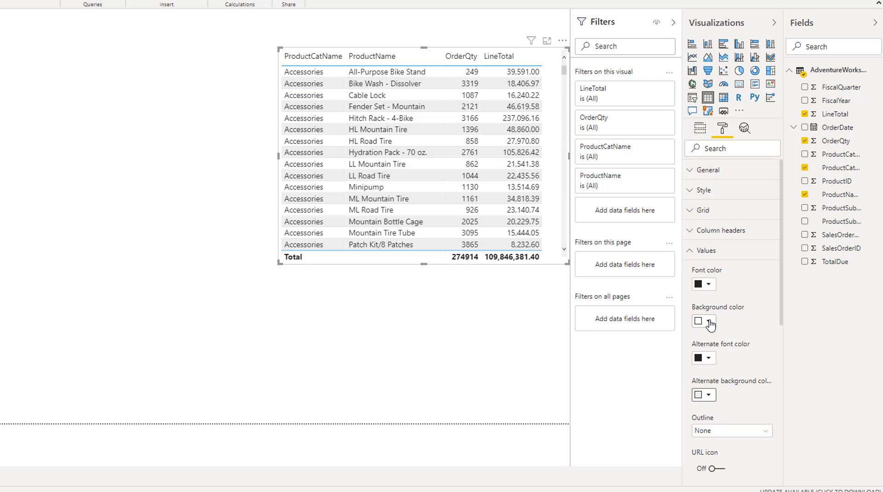
{"action": "left_click", "coordinate": [709, 322]}
{"action": "left_click", "coordinate": [738, 436]}
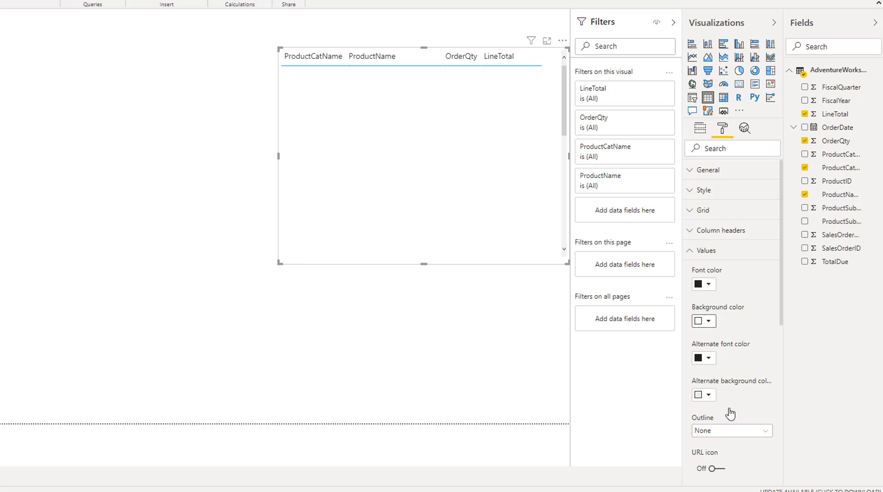
In Field formatting, make the ProductCatName values blue
{"action": "left_click", "coordinate": [689, 251]}
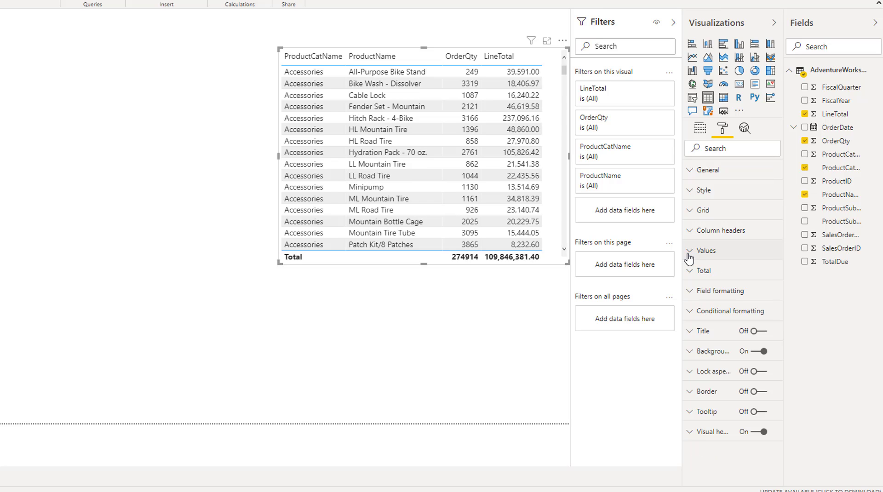
{"action": "left_click", "coordinate": [694, 291]}
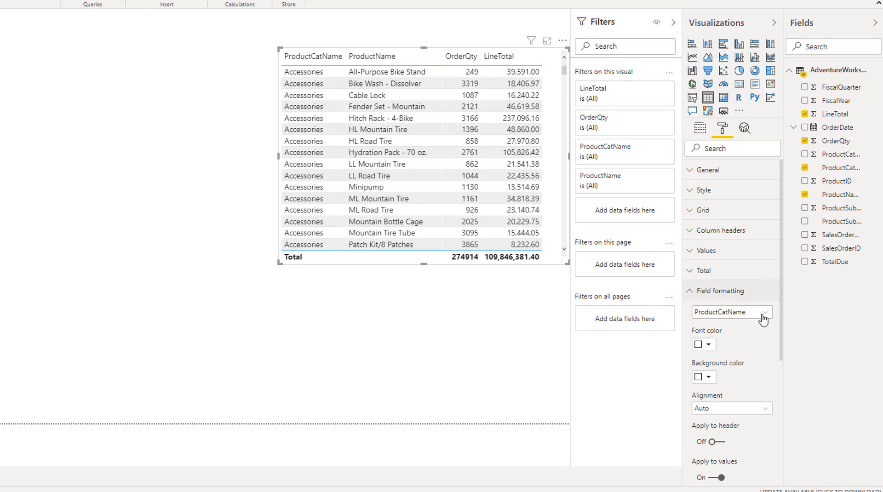
{"action": "left_click_drag", "start_coordinate": [782, 297], "coordinate": [788, 362]}
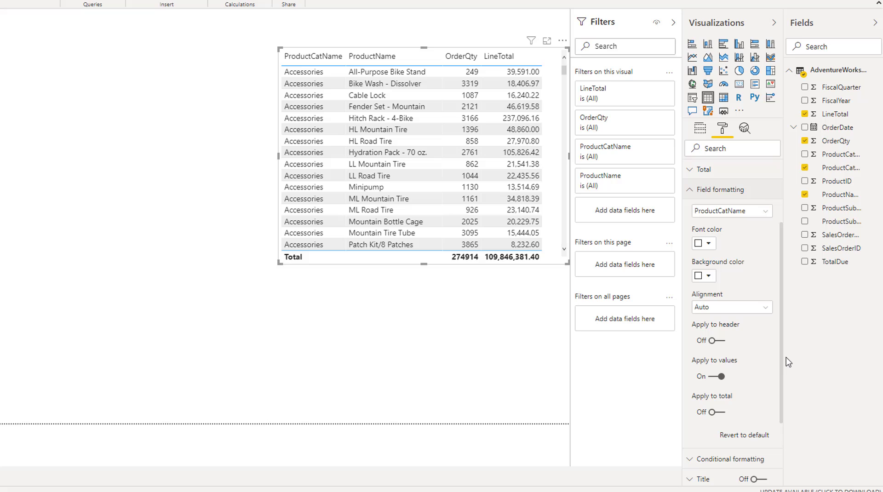
{"action": "left_click", "coordinate": [707, 244]}
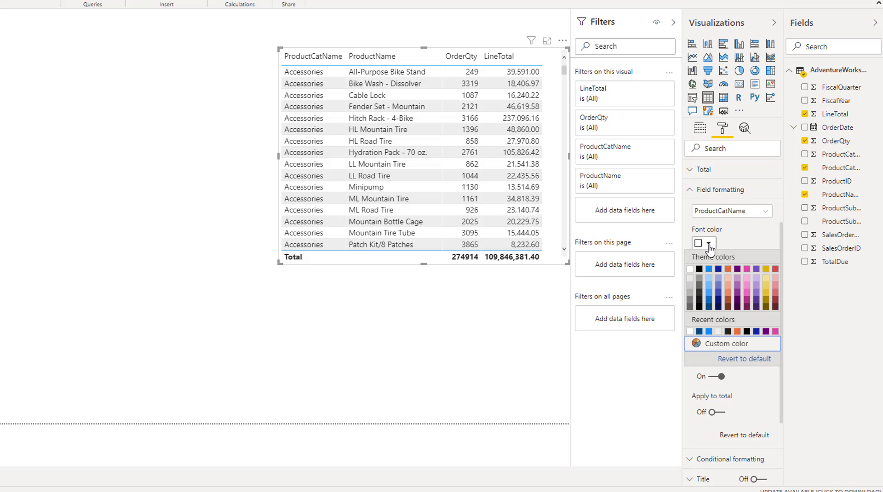
{"action": "left_click", "coordinate": [708, 272]}
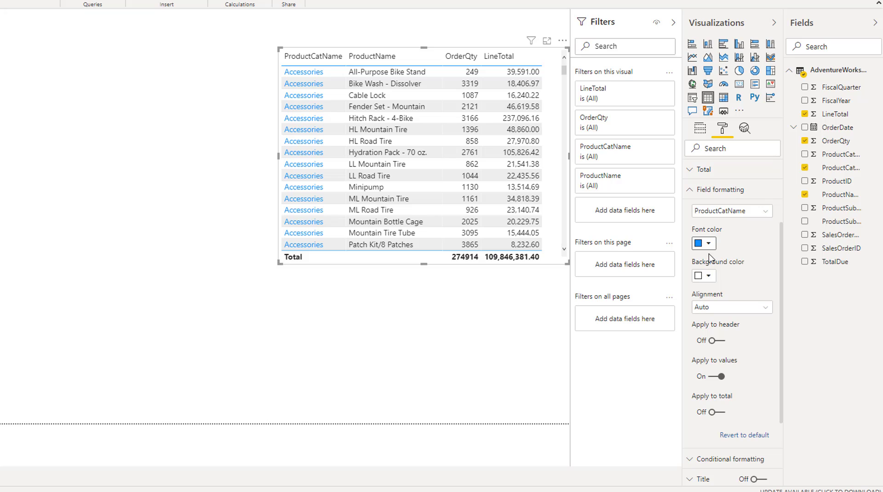
Revert the ProductCatName font colour to default black
{"action": "left_click", "coordinate": [766, 212]}
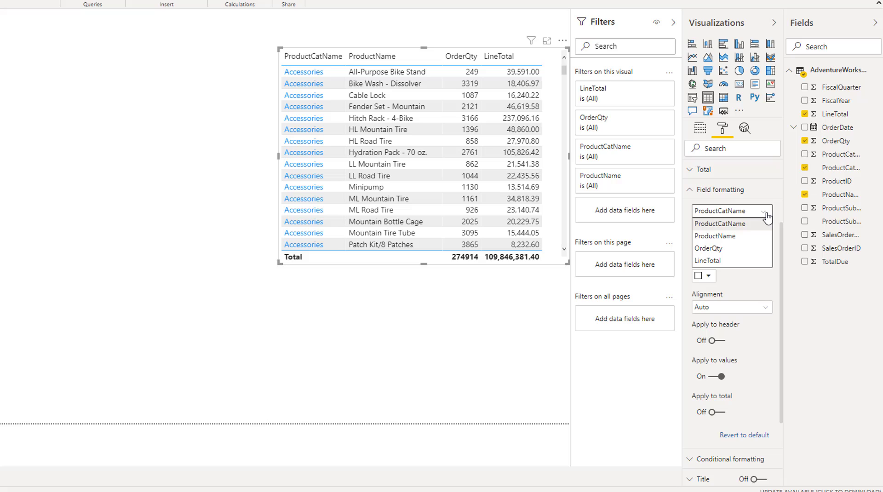
{"action": "left_click", "coordinate": [766, 212]}
{"action": "left_click", "coordinate": [766, 212]}
{"action": "left_click", "coordinate": [766, 214]}
{"action": "left_click", "coordinate": [710, 244]}
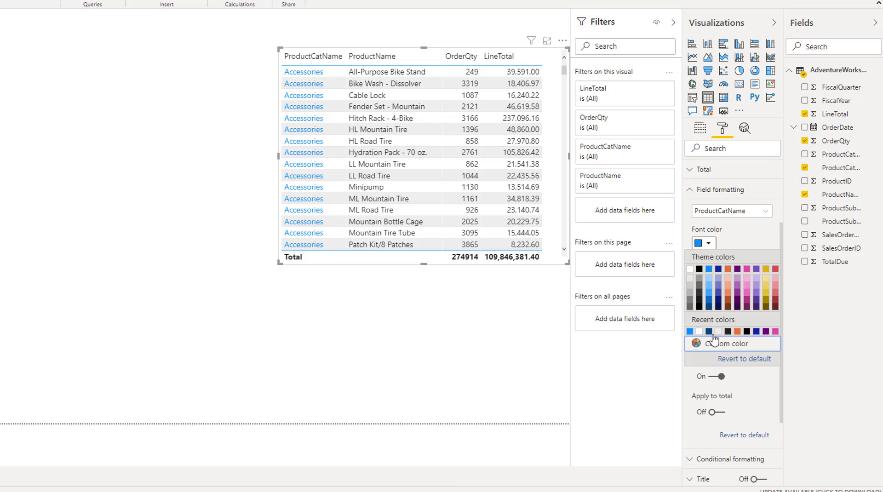
{"action": "left_click", "coordinate": [739, 361]}
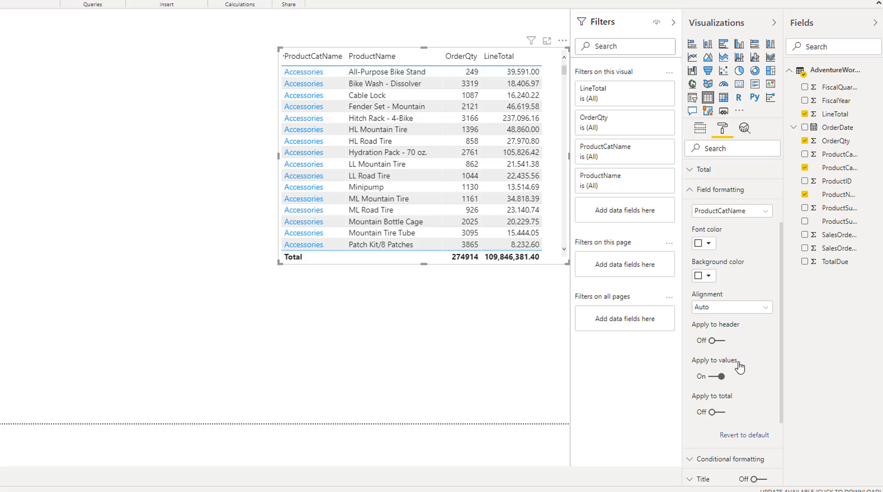
Try a black background on the OrderQty column, then reset it to white
{"action": "left_click", "coordinate": [766, 215]}
{"action": "left_click", "coordinate": [720, 250]}
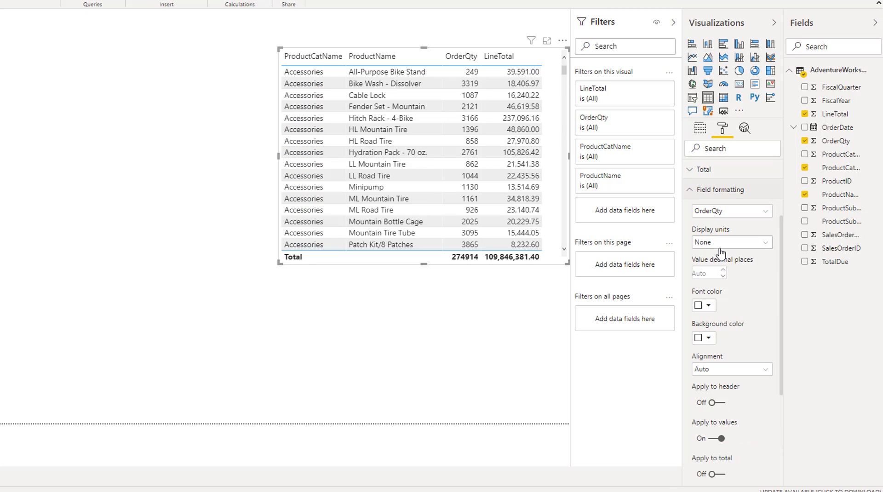
{"action": "left_click", "coordinate": [708, 338]}
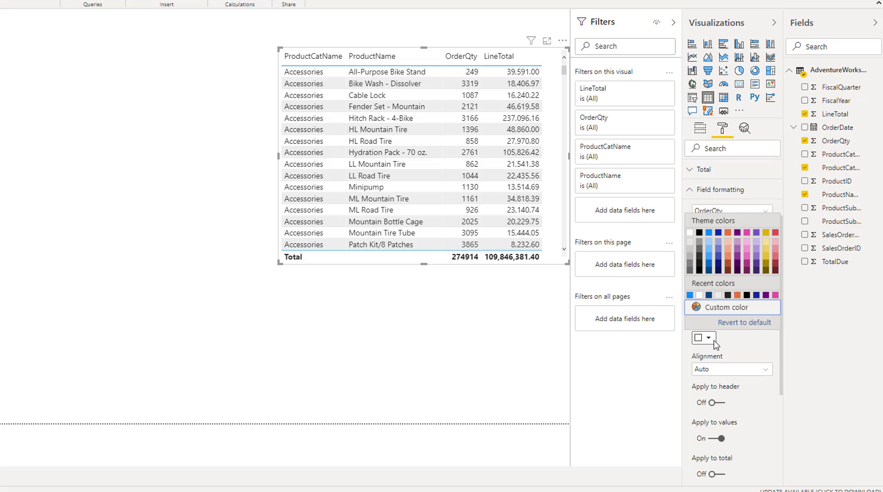
{"action": "left_click", "coordinate": [702, 260]}
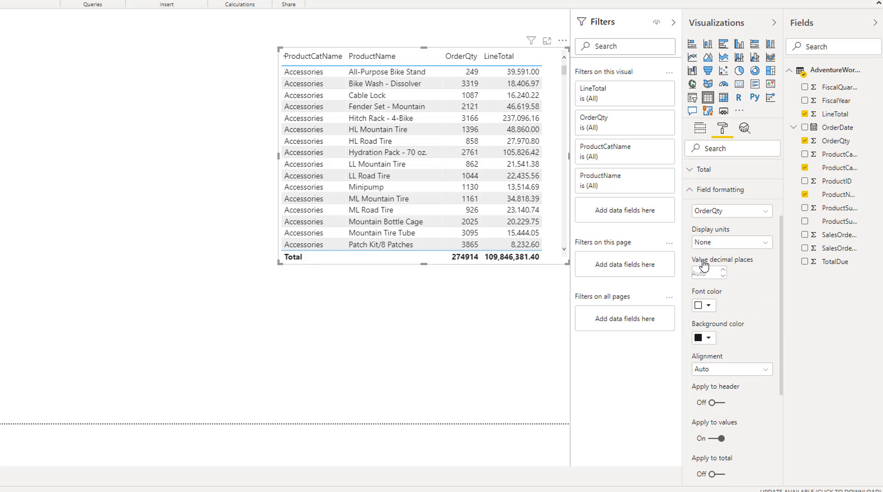
{"action": "left_click", "coordinate": [714, 340]}
{"action": "left_click", "coordinate": [738, 324]}
Colour the OrderQty values dark navy, then red
{"action": "left_click_drag", "start_coordinate": [782, 350], "coordinate": [783, 387]}
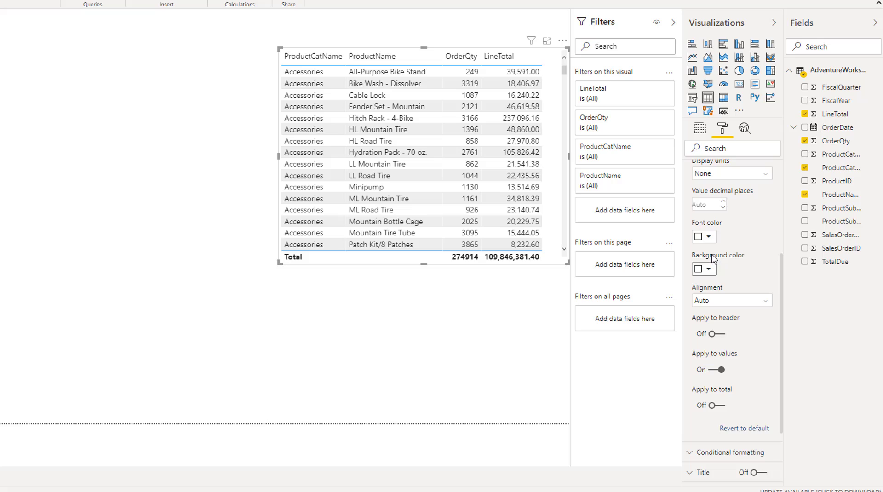
{"action": "left_click", "coordinate": [704, 237]}
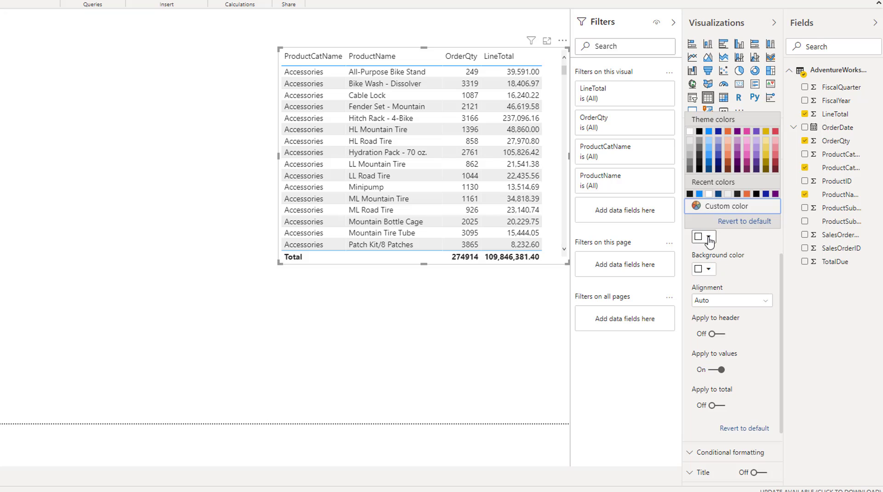
{"action": "left_click", "coordinate": [719, 170]}
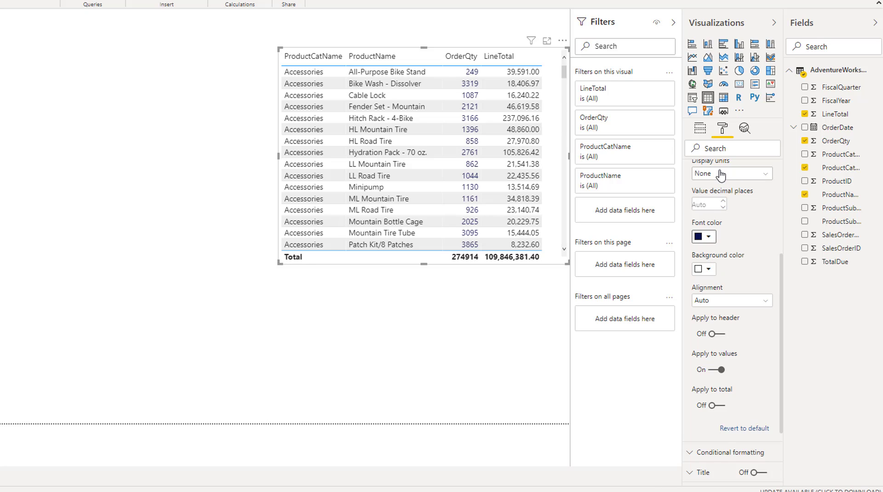
{"action": "left_click", "coordinate": [712, 238]}
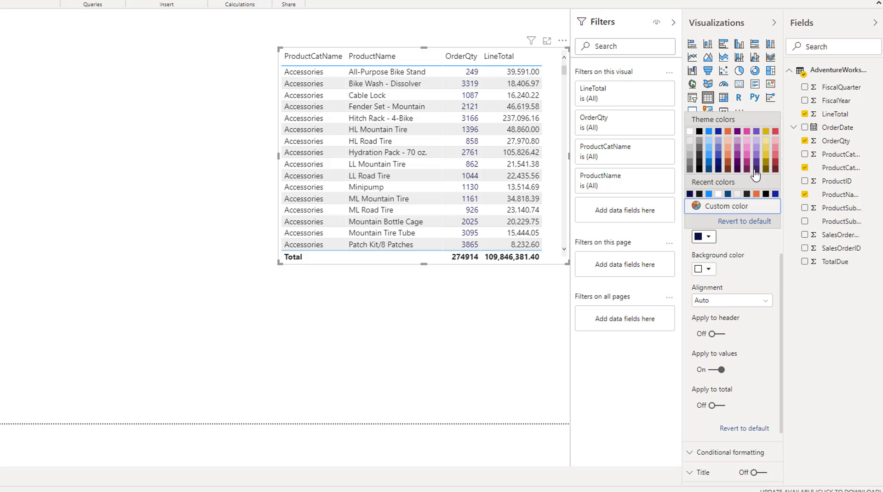
{"action": "left_click", "coordinate": [775, 134]}
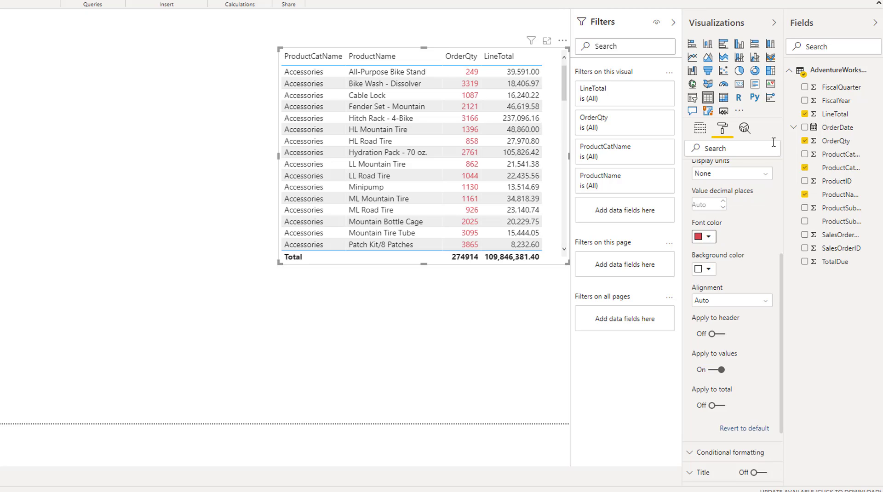
Toggle the OrderQty colour on and off for its header and total
{"action": "left_click", "coordinate": [717, 334]}
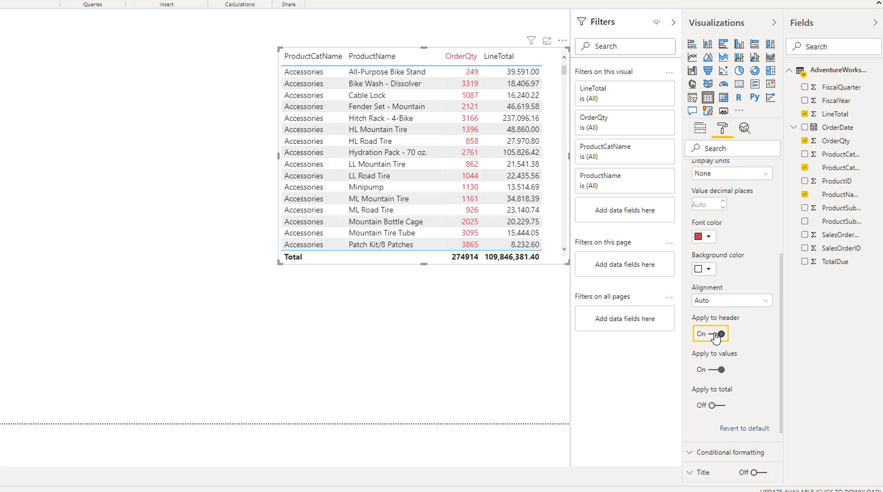
{"action": "left_click", "coordinate": [715, 335]}
{"action": "left_click", "coordinate": [720, 406]}
{"action": "left_click", "coordinate": [721, 406]}
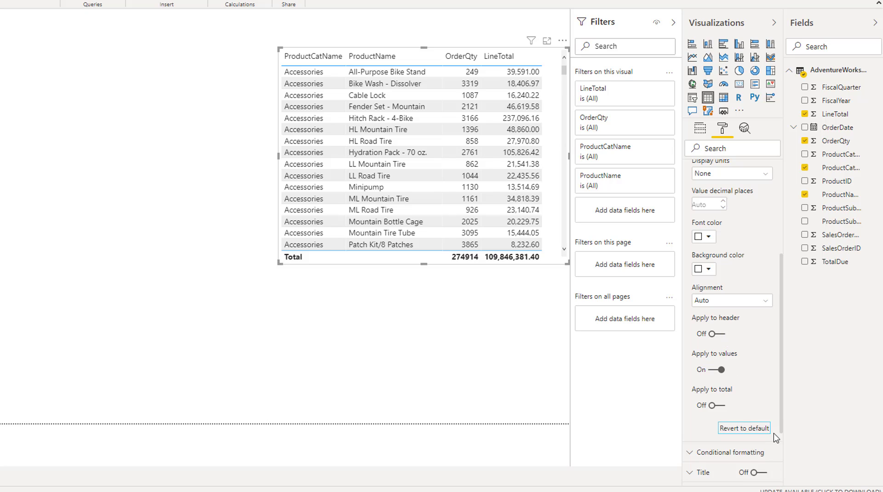
{"action": "left_click_drag", "start_coordinate": [784, 356], "coordinate": [777, 256]}
Turn on vertical gridlines and make vertical and horizontal gridlines black
{"action": "left_click", "coordinate": [693, 290]}
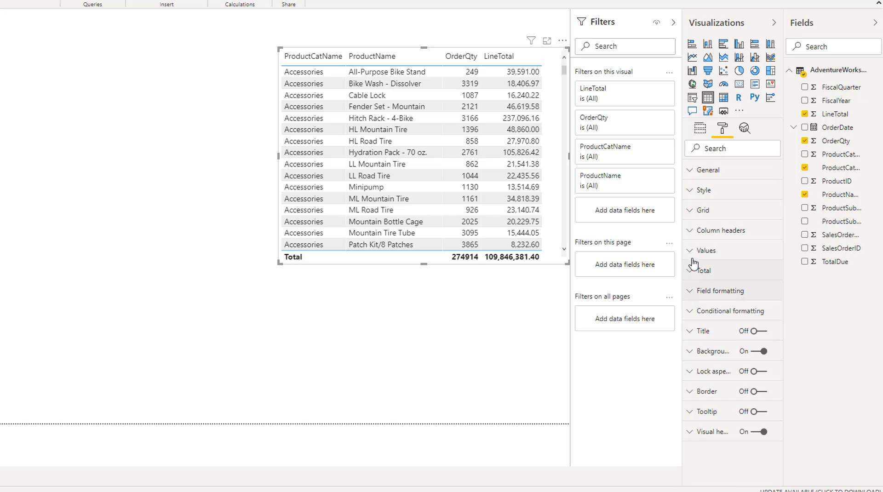
{"action": "left_click", "coordinate": [693, 211]}
{"action": "left_click", "coordinate": [717, 247]}
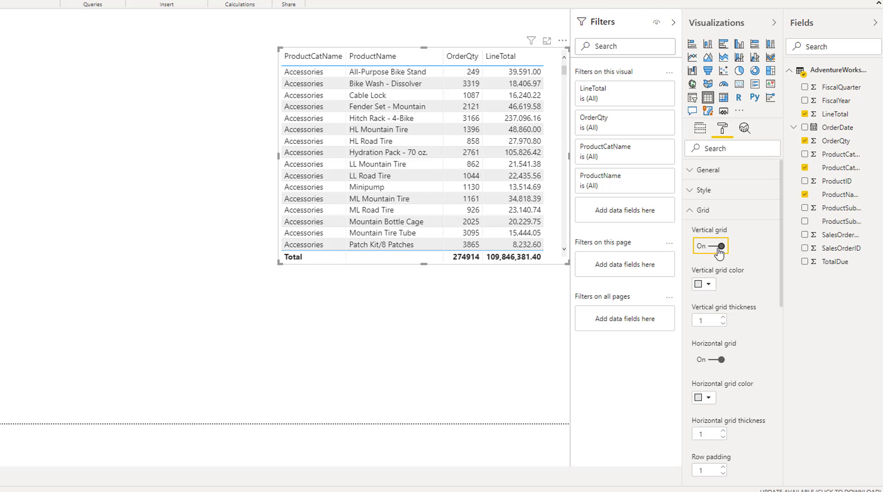
{"action": "left_click", "coordinate": [708, 284]}
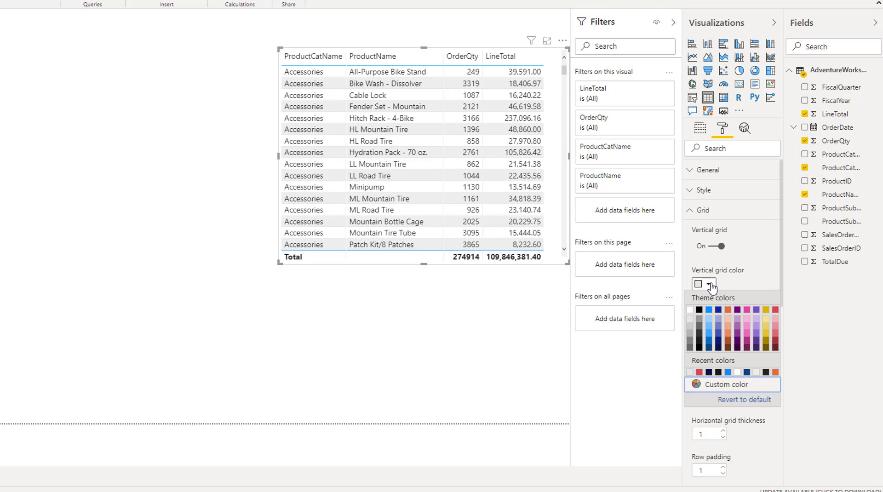
{"action": "left_click", "coordinate": [699, 310]}
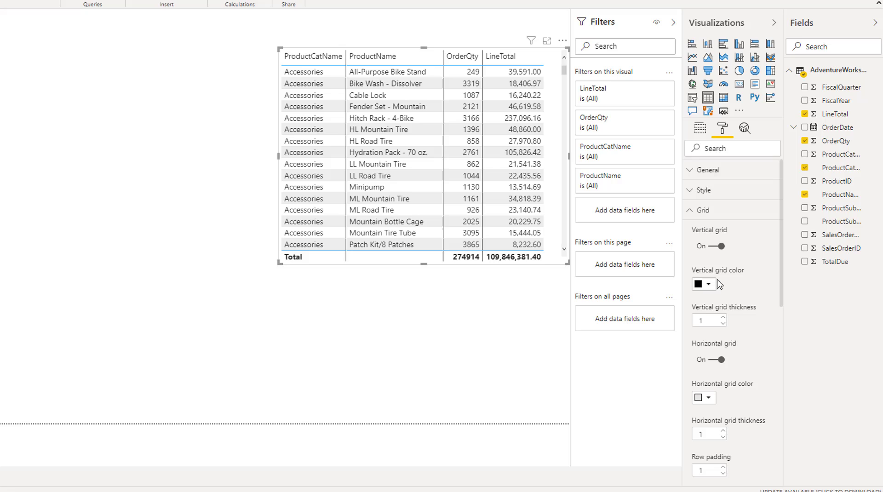
{"action": "left_click", "coordinate": [710, 400]}
{"action": "left_click", "coordinate": [700, 295]}
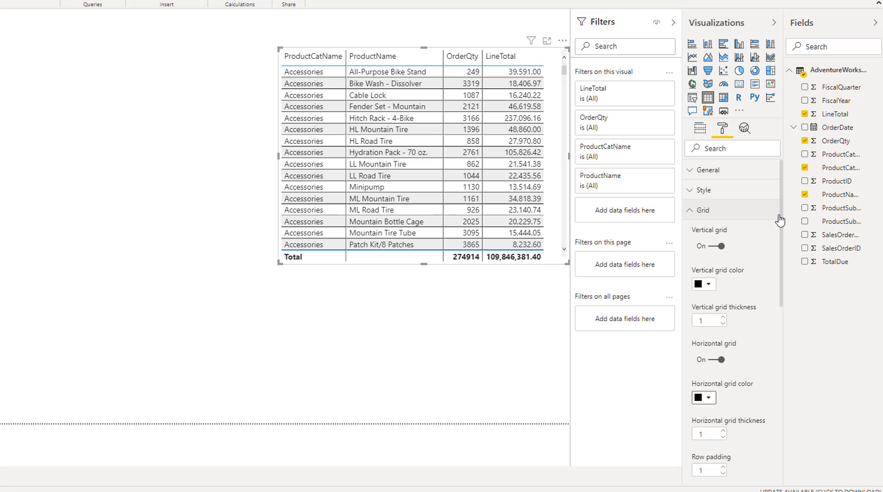
Set the horizontal gridline thickness to 4
{"action": "left_click_drag", "start_coordinate": [780, 229], "coordinate": [768, 307]}
{"action": "left_click", "coordinate": [723, 273]}
{"action": "left_click", "coordinate": [723, 273]}
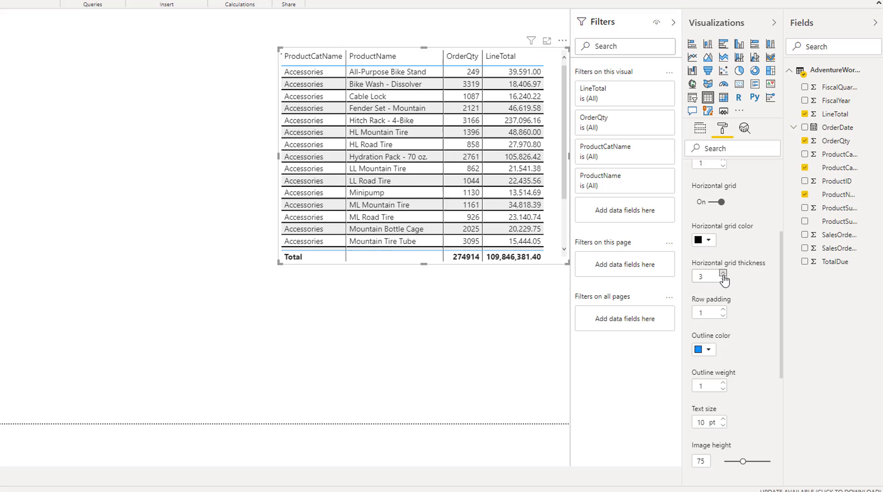
{"action": "left_click", "coordinate": [723, 273]}
{"action": "left_click", "coordinate": [723, 273]}
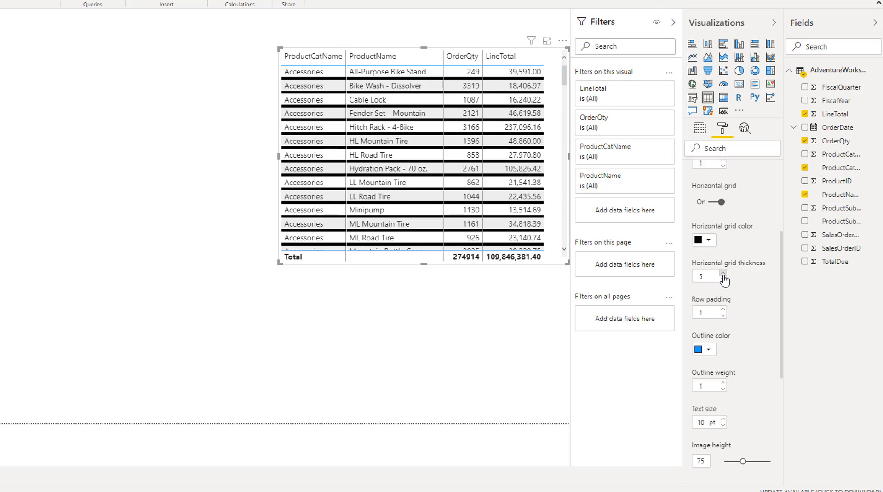
{"action": "left_click", "coordinate": [723, 281]}
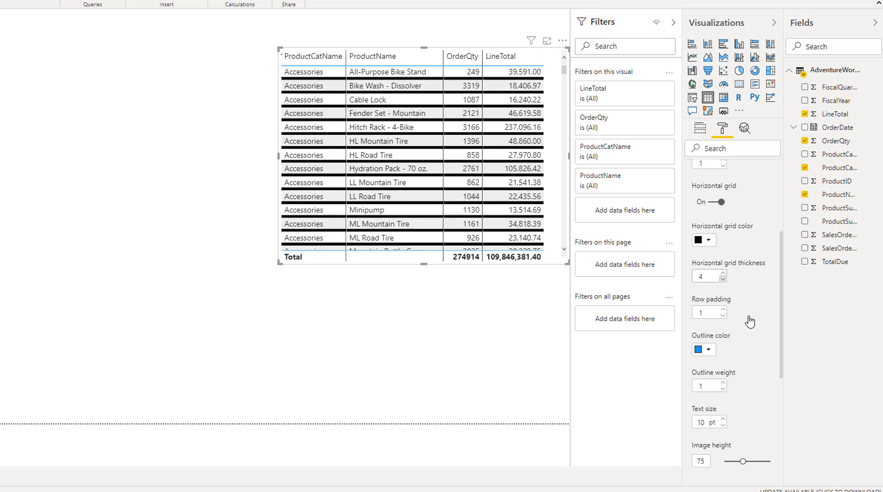
Raise the table's outline weight to 10, then set it back to 1
{"action": "left_click_drag", "start_coordinate": [782, 335], "coordinate": [780, 377]}
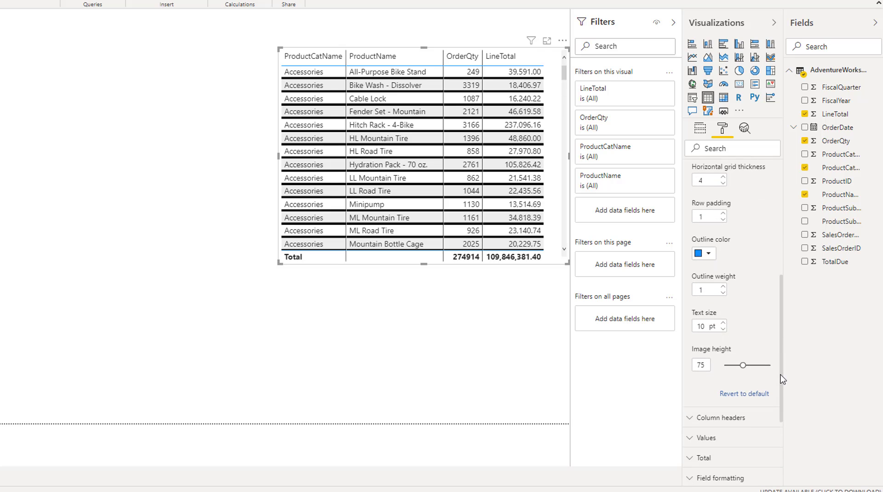
{"action": "left_click", "coordinate": [723, 286]}
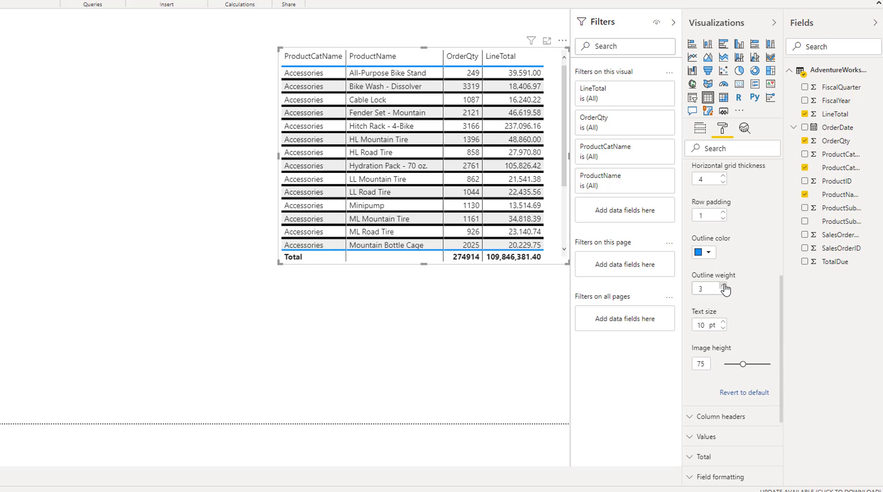
{"action": "left_click", "coordinate": [723, 285]}
{"action": "left_click", "coordinate": [724, 285]}
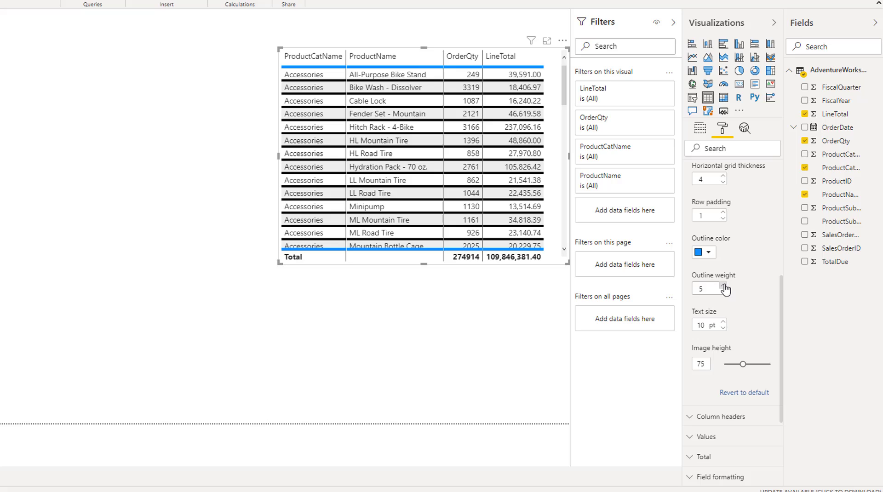
{"action": "left_click", "coordinate": [723, 285]}
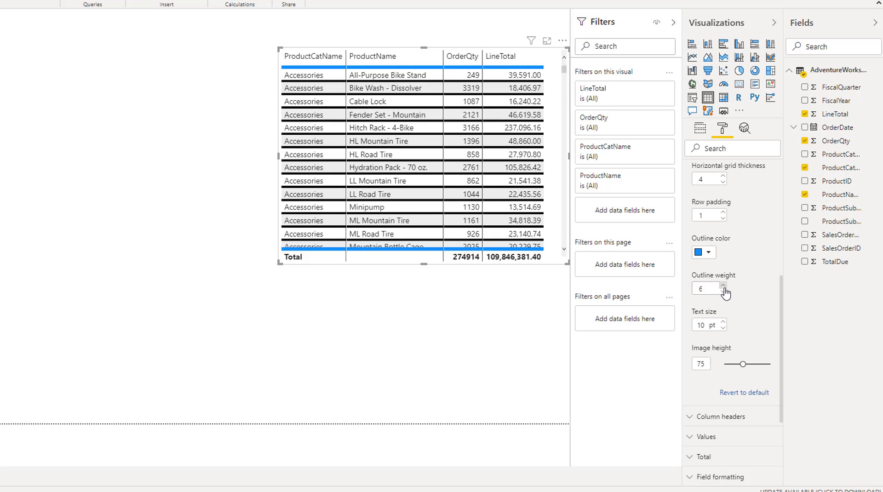
{"action": "left_click", "coordinate": [723, 285]}
{"action": "left_click", "coordinate": [724, 285]}
{"action": "left_click", "coordinate": [724, 285]}
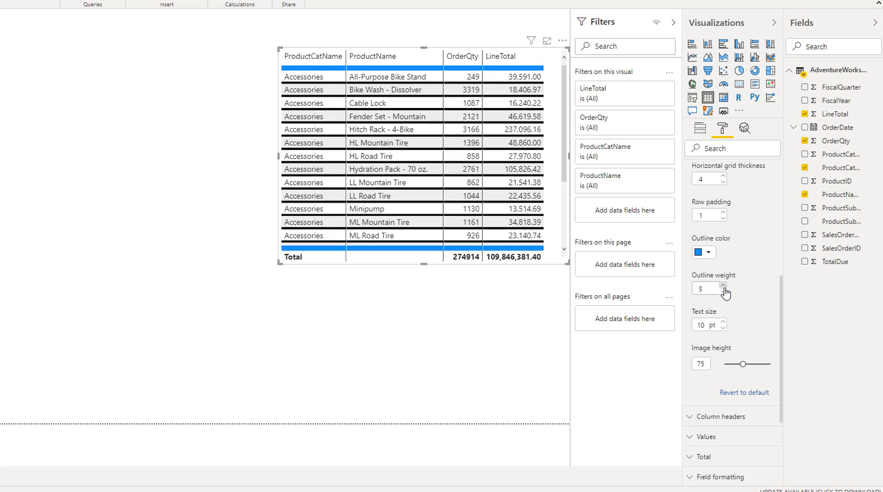
{"action": "left_click", "coordinate": [724, 286]}
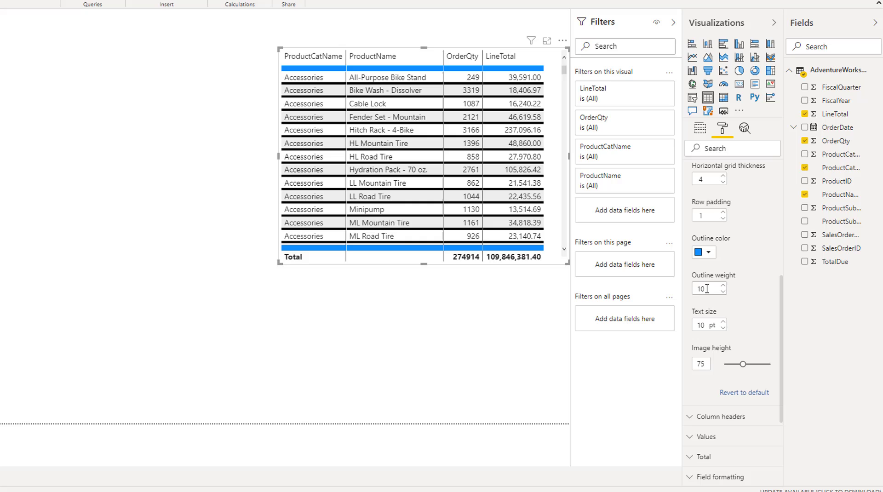
{"action": "type", "text": "1"}
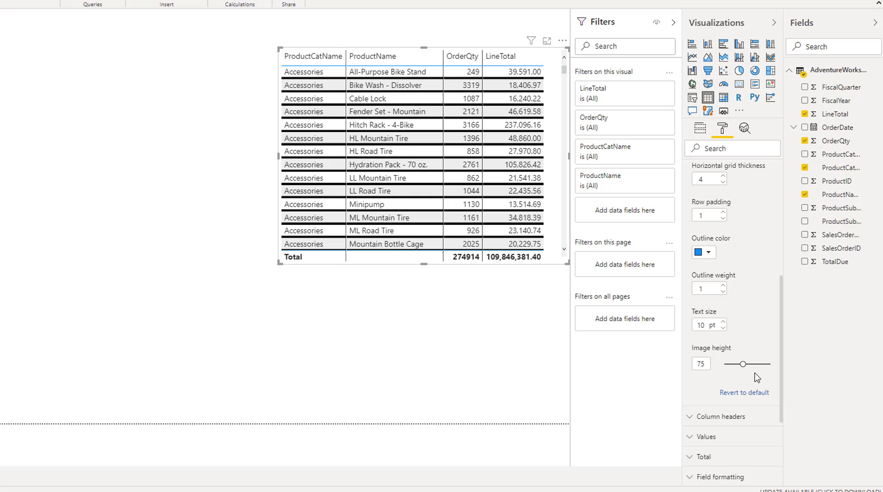
Revert the grid formatting to default
{"action": "left_click", "coordinate": [747, 392]}
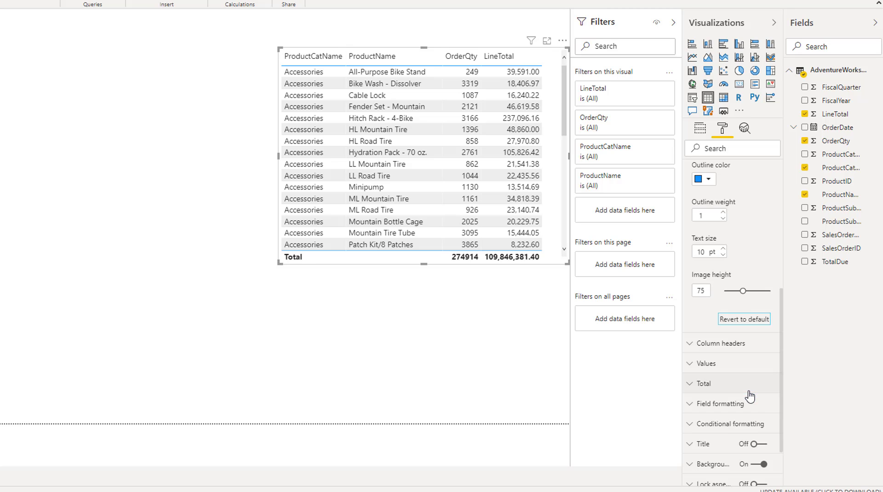
{"action": "left_click_drag", "start_coordinate": [781, 325], "coordinate": [782, 284]}
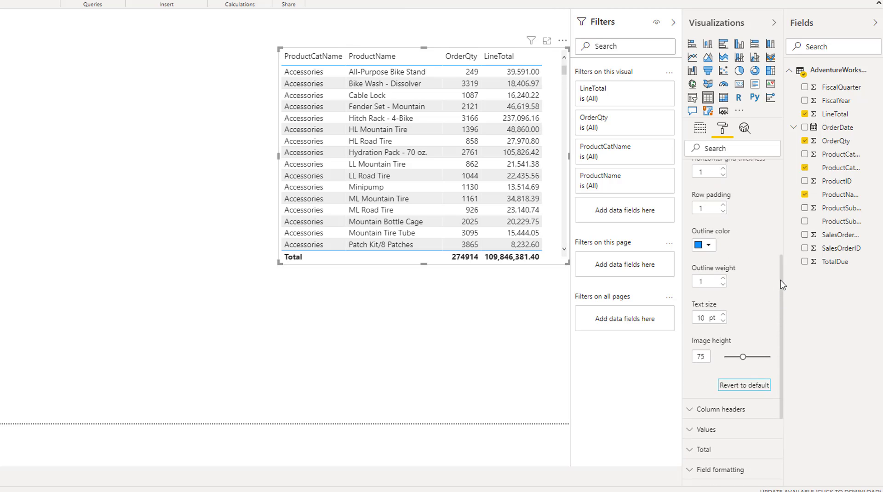
{"action": "scroll", "coordinate": [777, 257], "scroll_direction": "up", "scroll_amount": 5}
{"action": "left_click", "coordinate": [691, 211]}
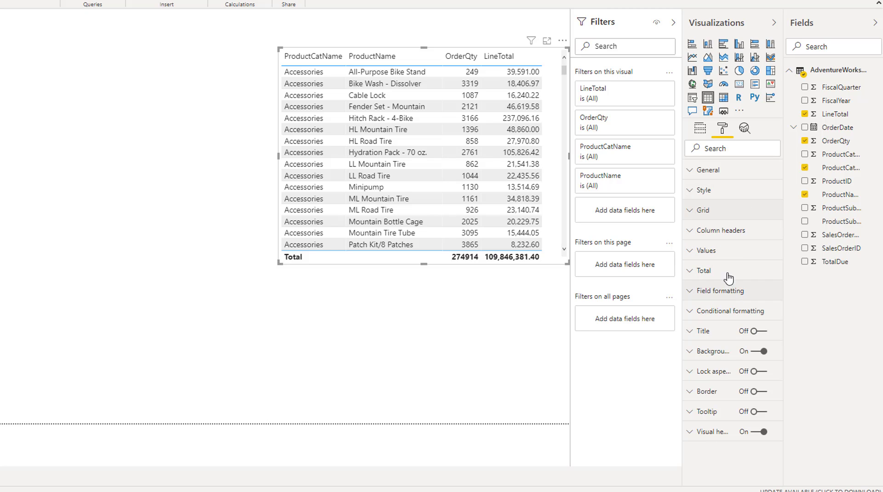
{"action": "left_click", "coordinate": [690, 190]}
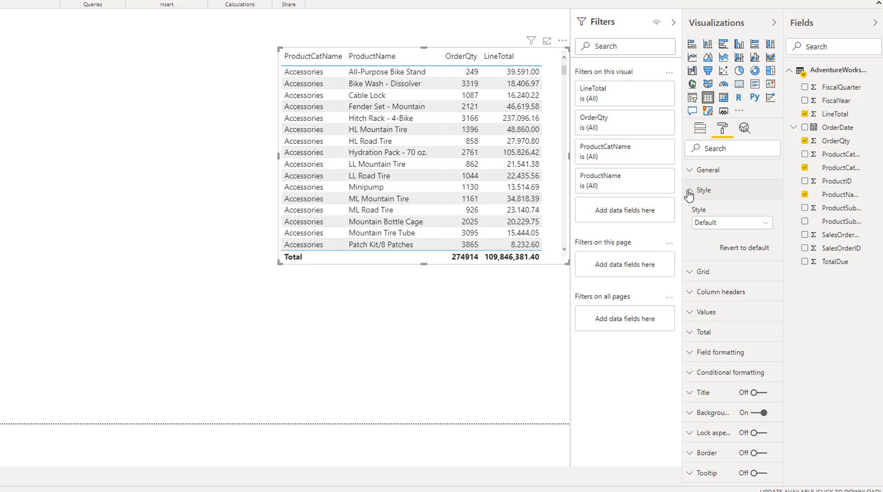
{"action": "left_click", "coordinate": [766, 224]}
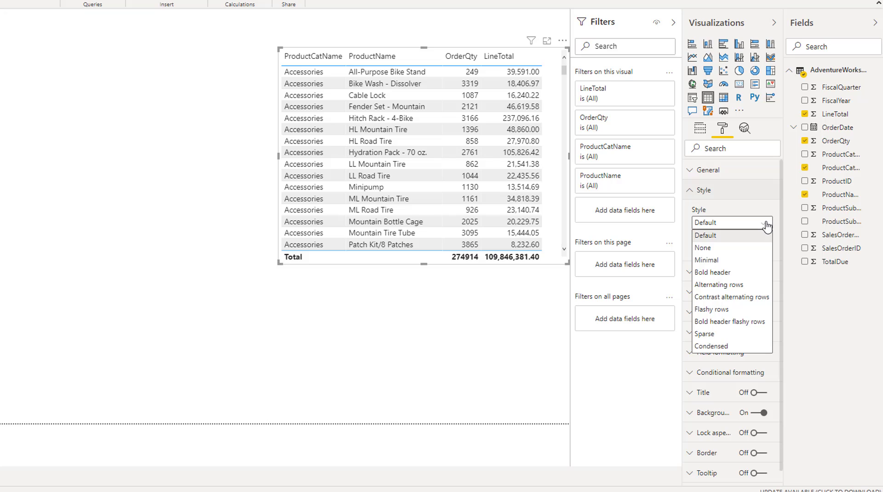
{"action": "left_click", "coordinate": [734, 261]}
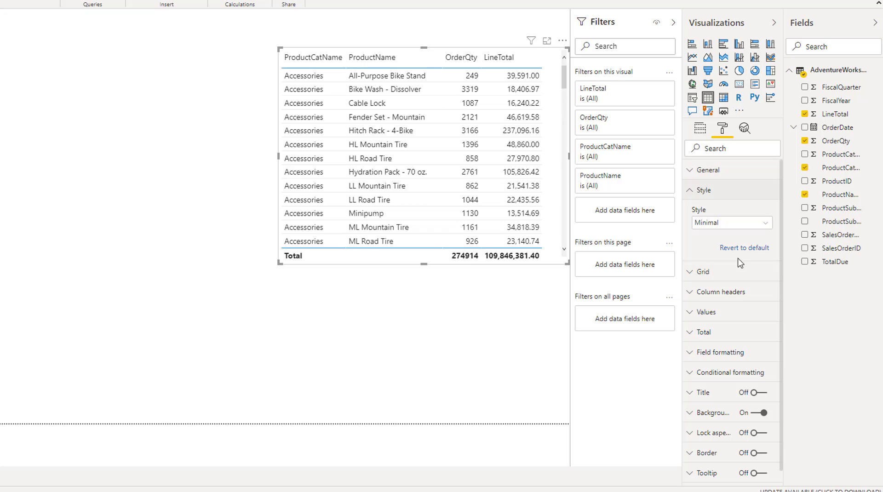
{"action": "left_click", "coordinate": [764, 225]}
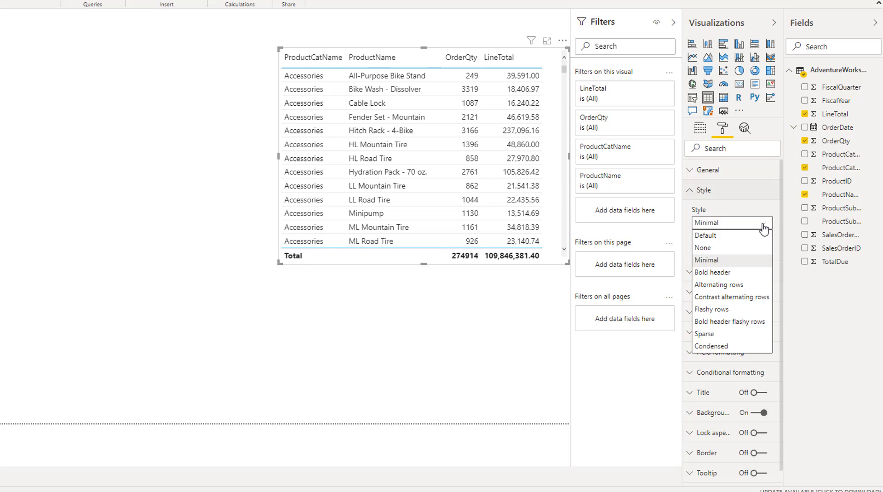
{"action": "left_click", "coordinate": [732, 274]}
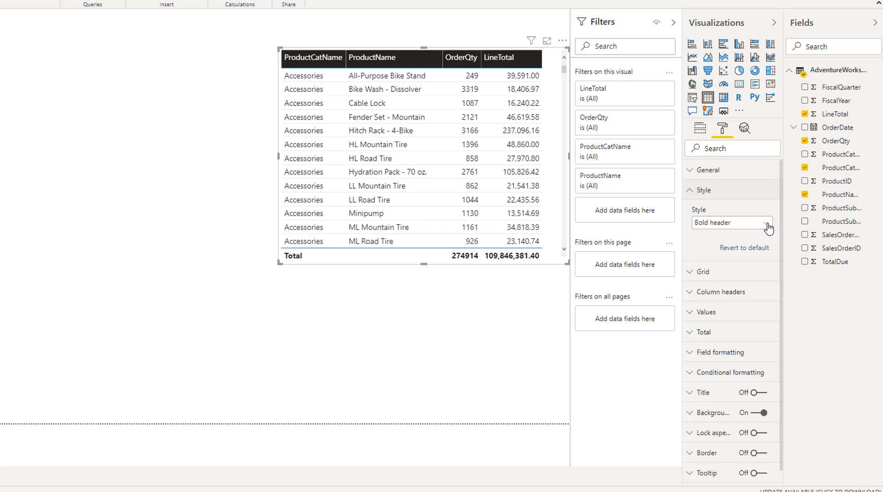
{"action": "left_click", "coordinate": [768, 225]}
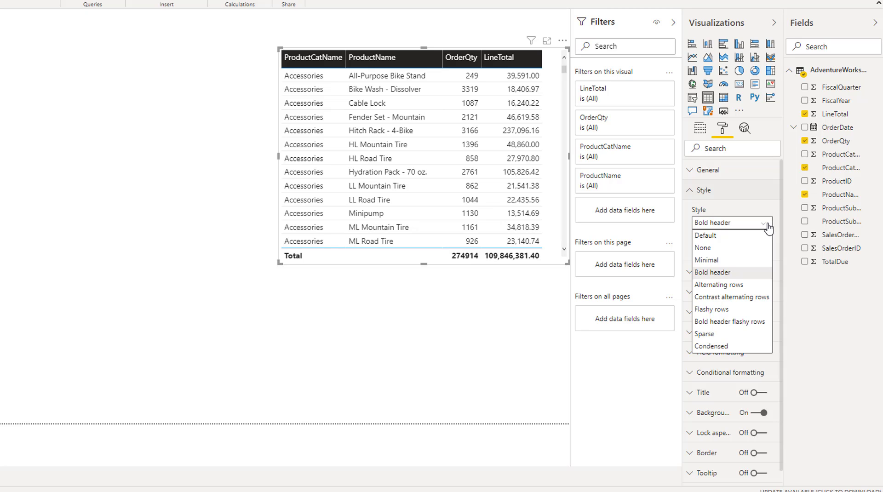
{"action": "left_click", "coordinate": [739, 287]}
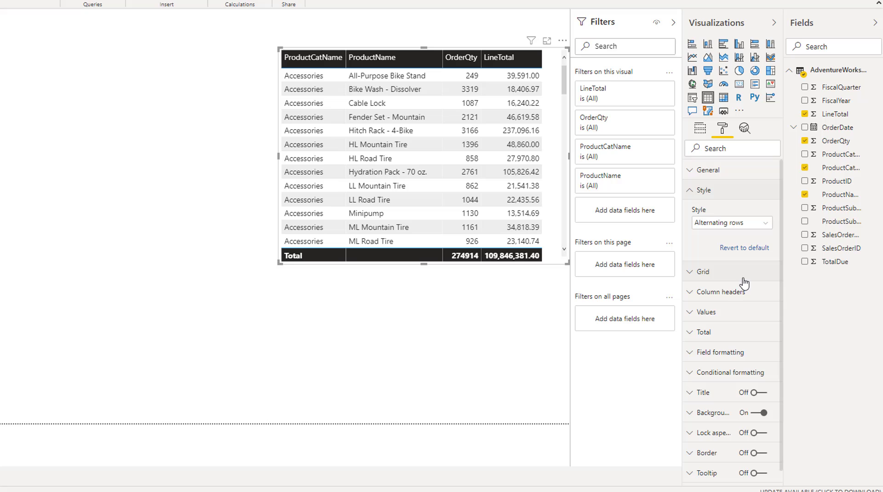
{"action": "left_click", "coordinate": [763, 224]}
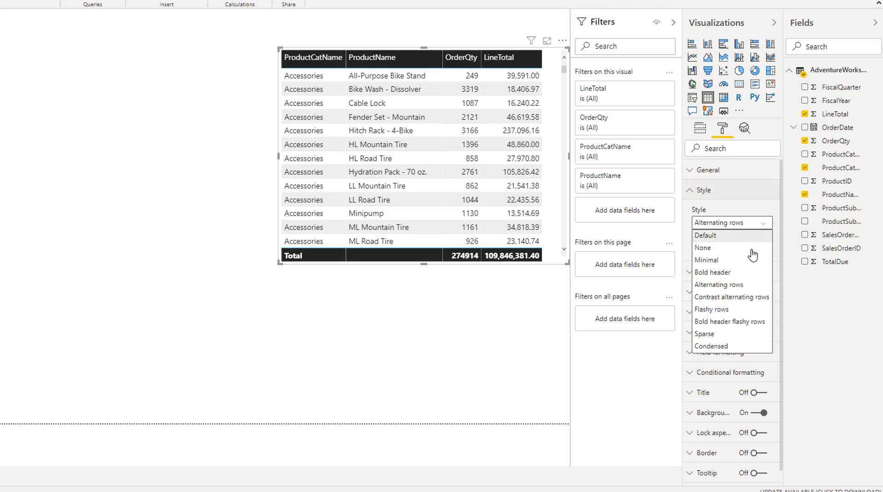
{"action": "left_click", "coordinate": [741, 293]}
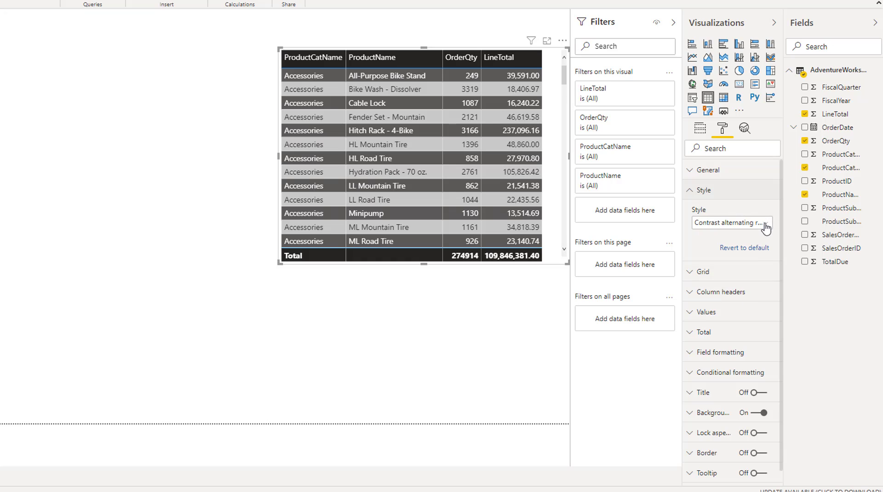
{"action": "left_click", "coordinate": [764, 225]}
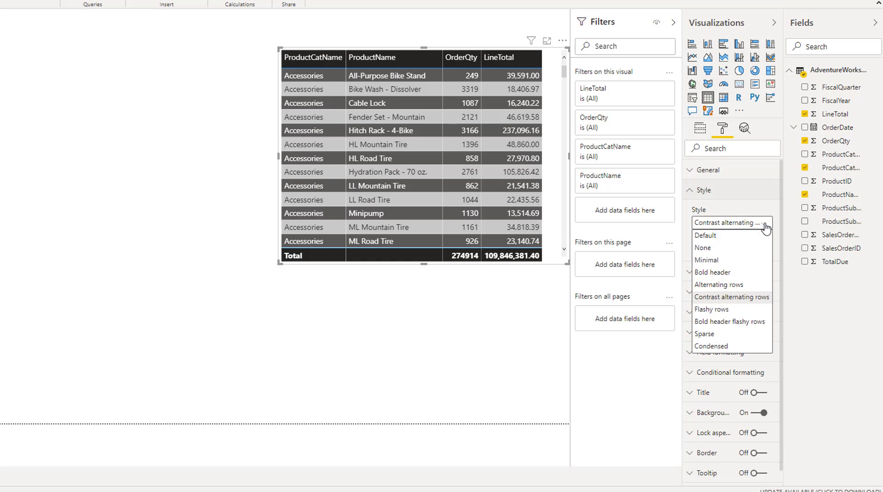
{"action": "left_click", "coordinate": [722, 311]}
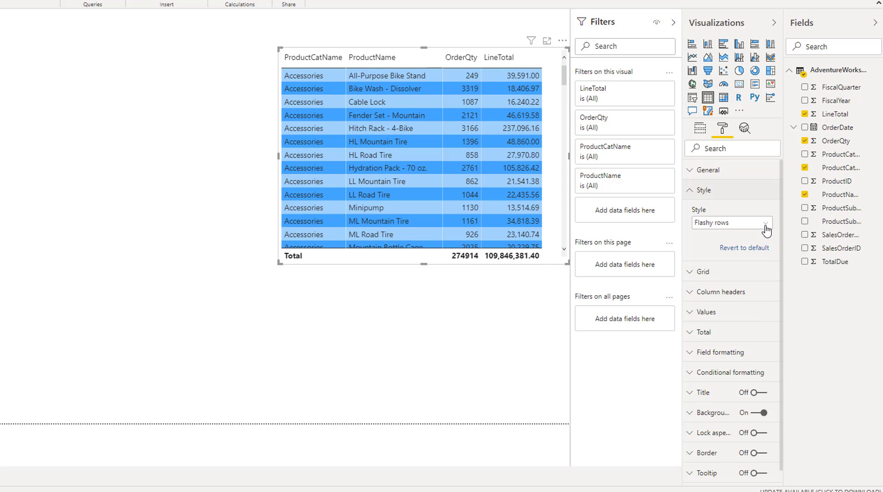
{"action": "left_click", "coordinate": [767, 224]}
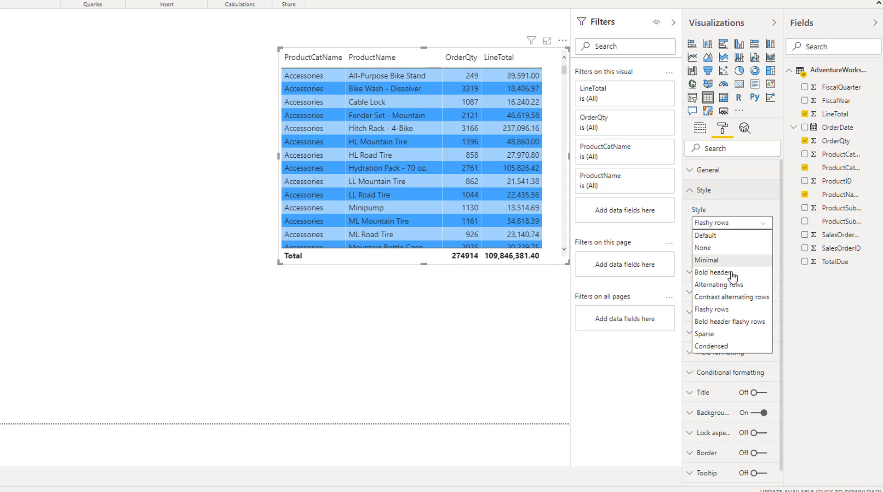
{"action": "left_click", "coordinate": [720, 330]}
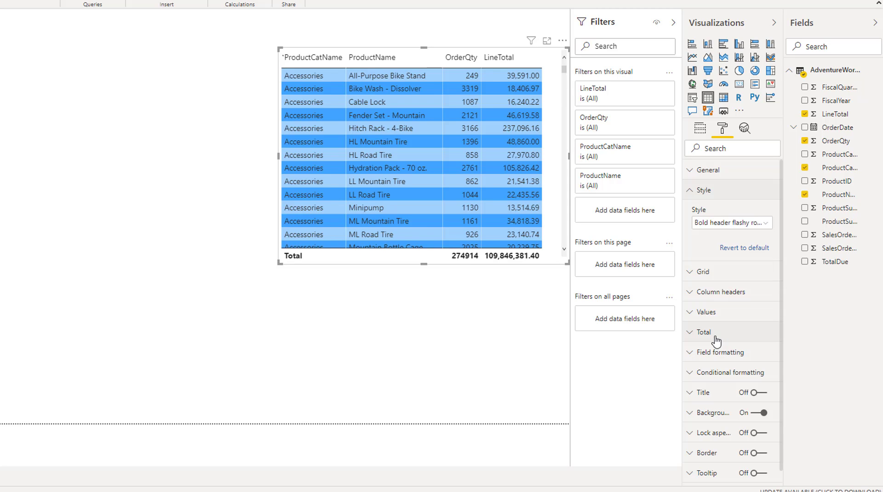
{"action": "left_click", "coordinate": [766, 226]}
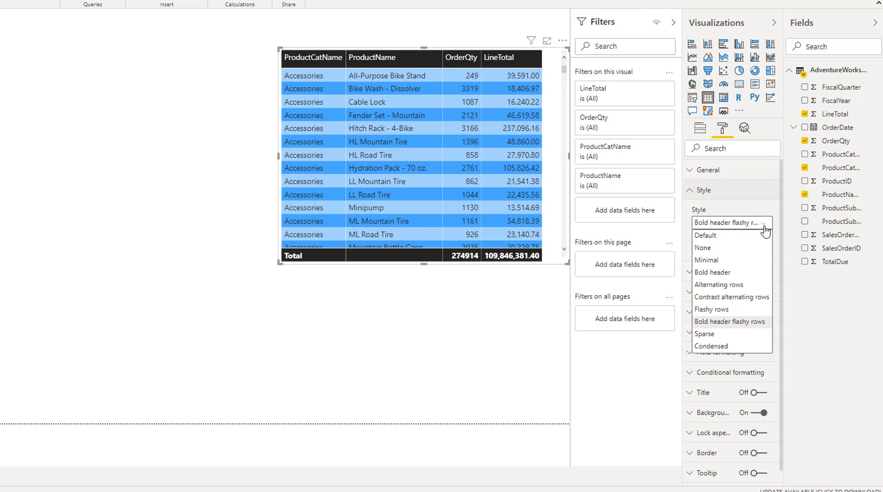
{"action": "left_click", "coordinate": [763, 195]}
{"action": "left_click", "coordinate": [689, 194]}
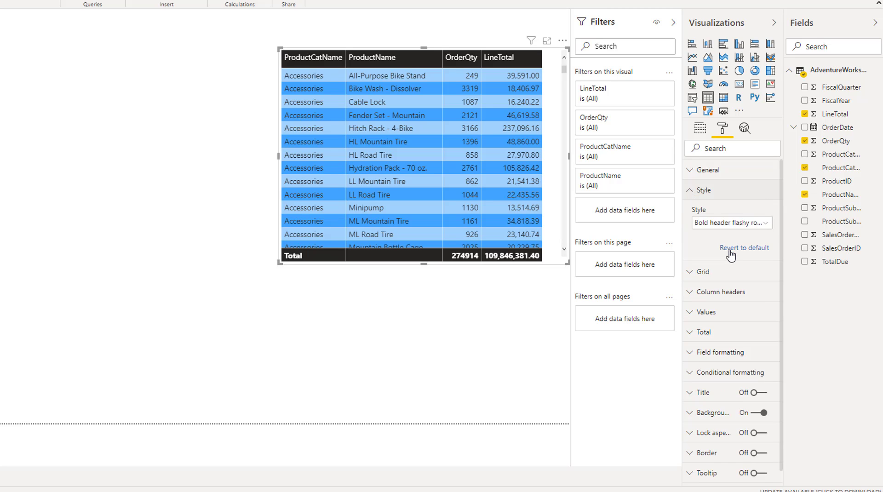
{"action": "left_click", "coordinate": [733, 247]}
In the General size settings, set the visual's width to 700 and edit its height
{"action": "left_click", "coordinate": [690, 194]}
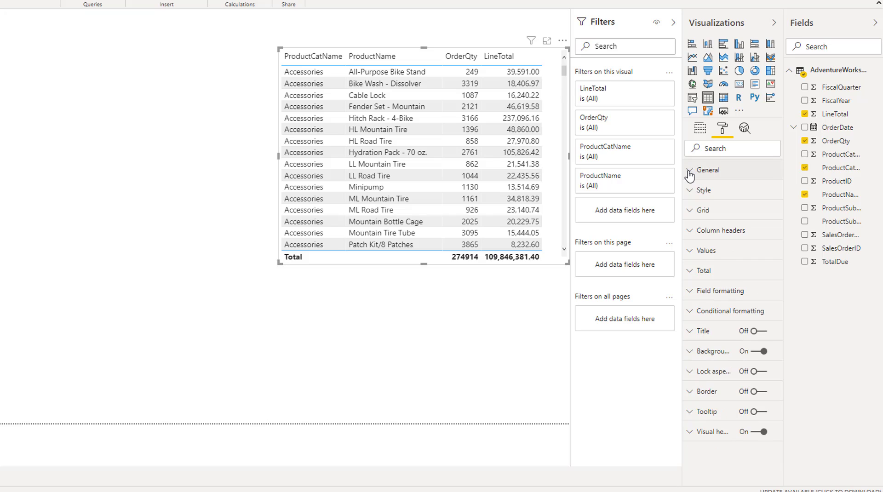
{"action": "left_click", "coordinate": [689, 171]}
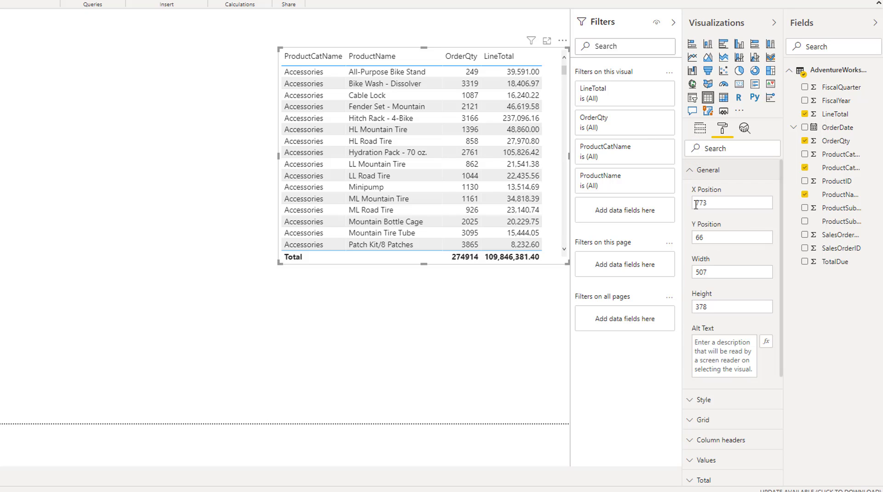
{"action": "left_click_drag", "start_coordinate": [718, 272], "coordinate": [680, 276]}
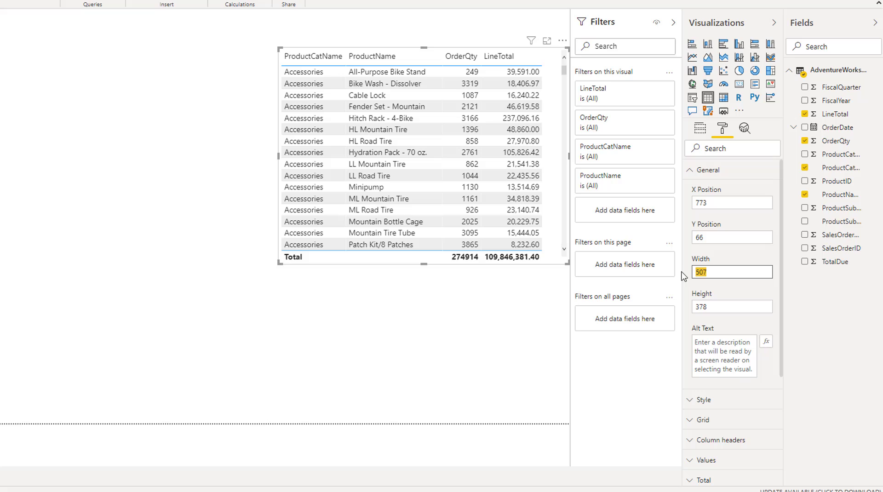
{"action": "type", "text": "700"}
{"action": "left_click", "coordinate": [740, 238]}
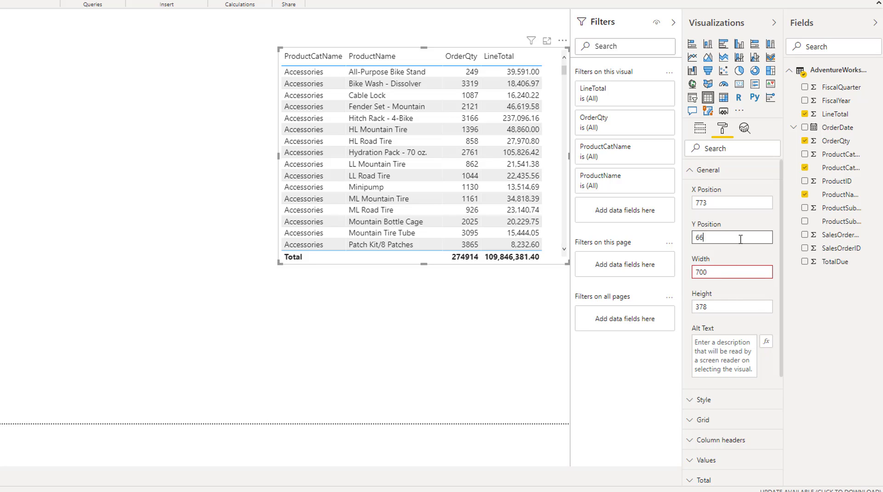
{"action": "left_click", "coordinate": [743, 273]}
{"action": "left_click_drag", "start_coordinate": [736, 306], "coordinate": [682, 308]}
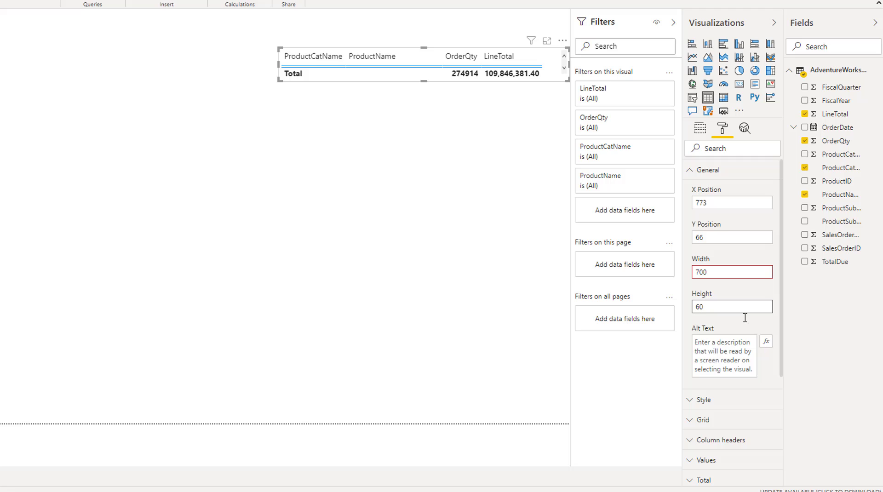
{"action": "type", "text": "0"}
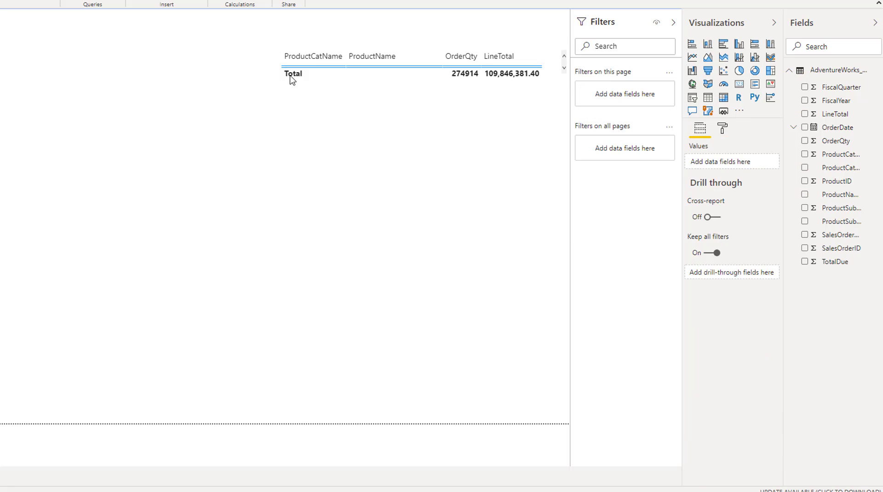
Drag the table's bottom handle down to raise its height from 309 to 394
{"action": "left_click_drag", "start_coordinate": [285, 81], "coordinate": [224, 224]}
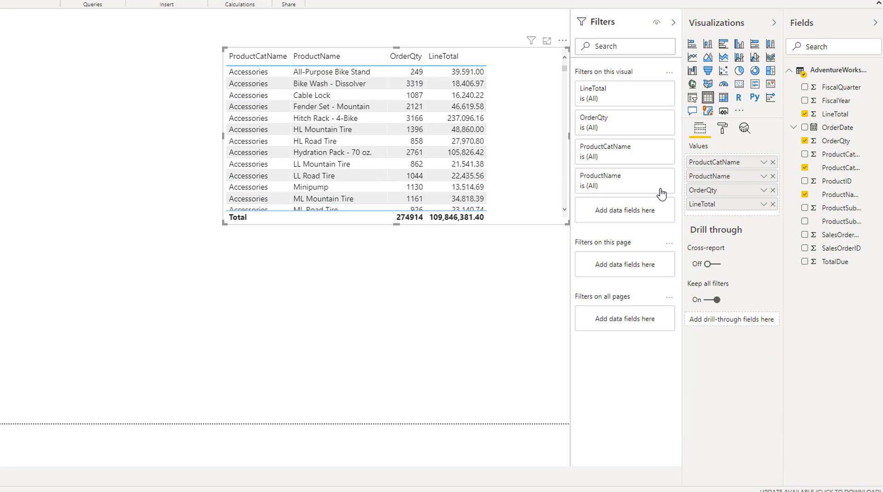
{"action": "left_click", "coordinate": [723, 130]}
{"action": "left_click", "coordinate": [692, 170]}
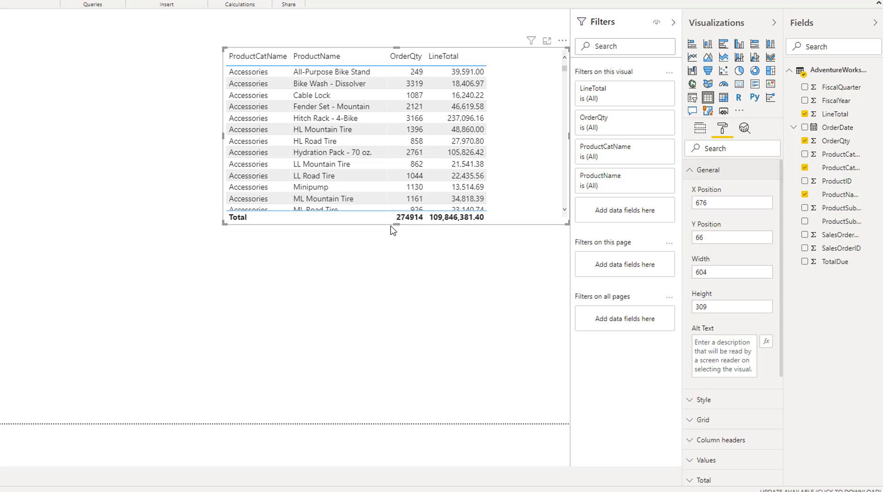
{"action": "left_click_drag", "start_coordinate": [397, 225], "coordinate": [403, 279]}
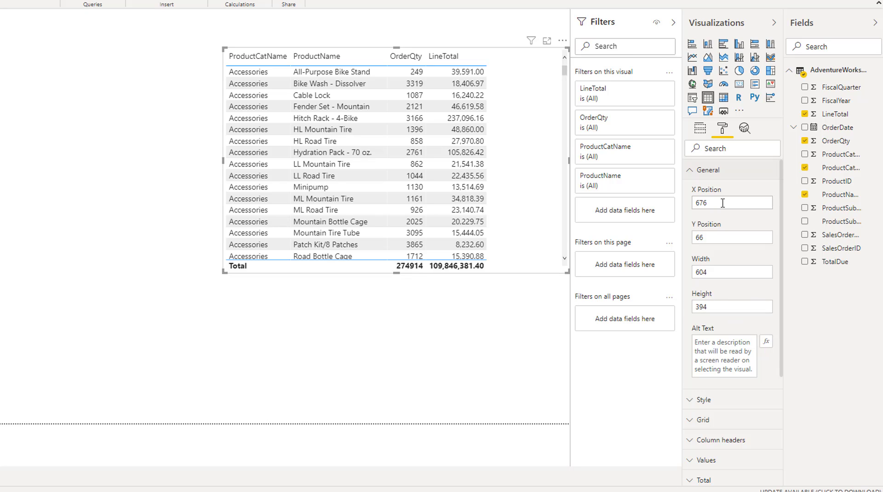
{"action": "left_click", "coordinate": [689, 176]}
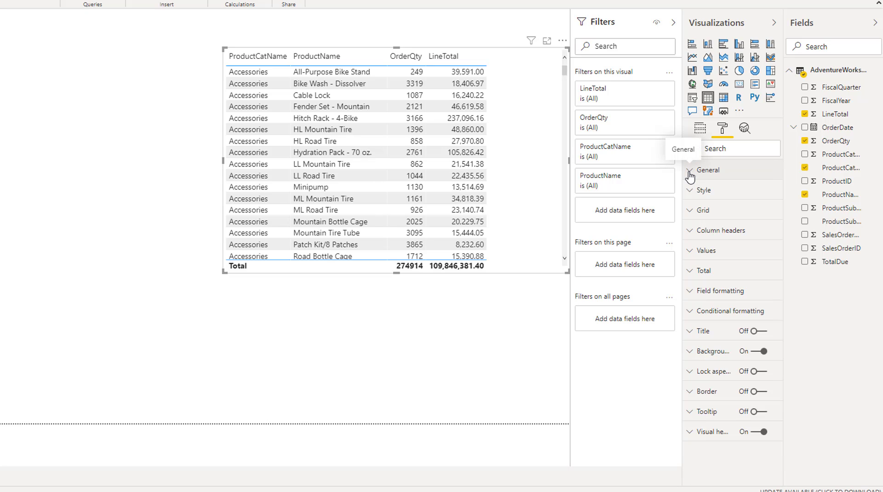
{"action": "left_click", "coordinate": [760, 332]}
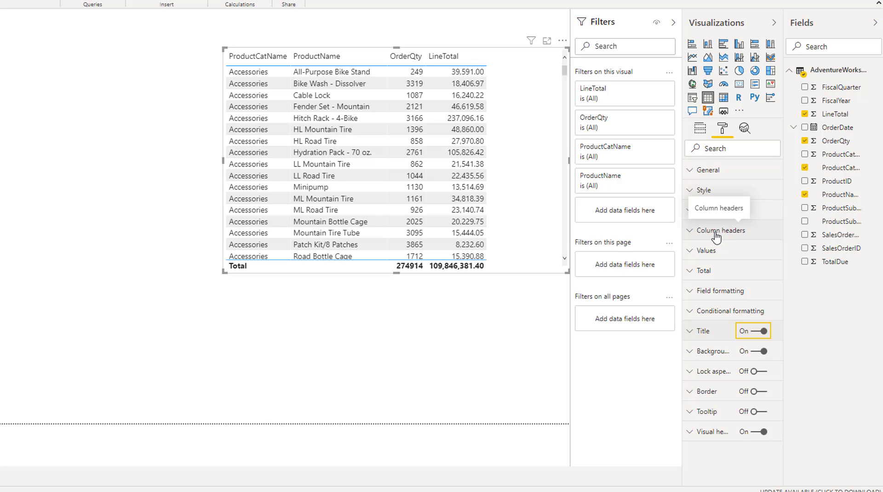
{"action": "left_click", "coordinate": [690, 332]}
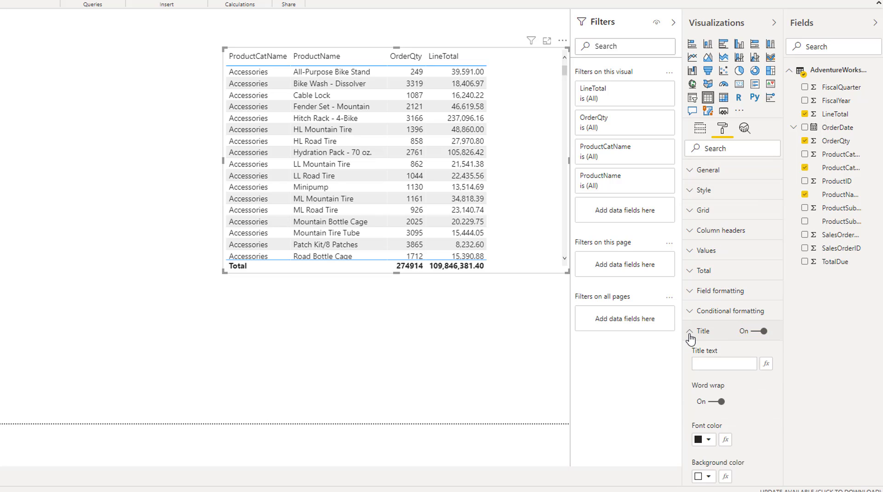
{"action": "left_click", "coordinate": [705, 362]}
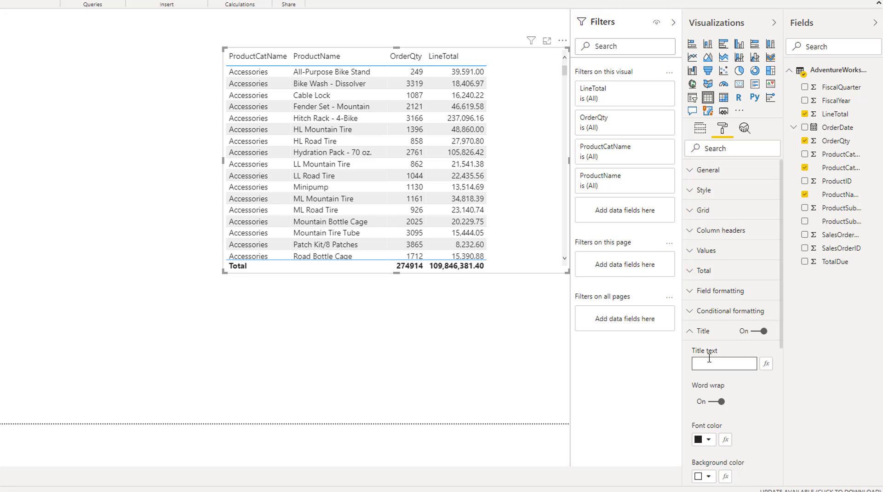
{"action": "type", "text": "Sales Report"}
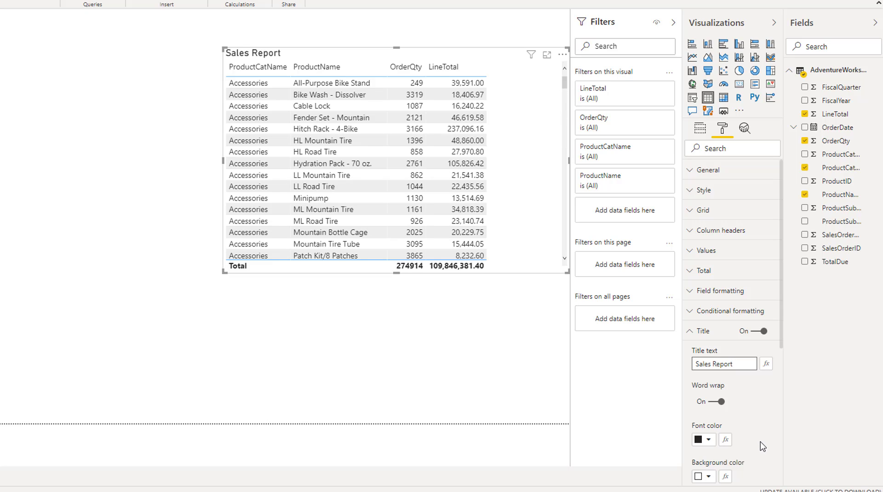
{"action": "left_click", "coordinate": [708, 440]}
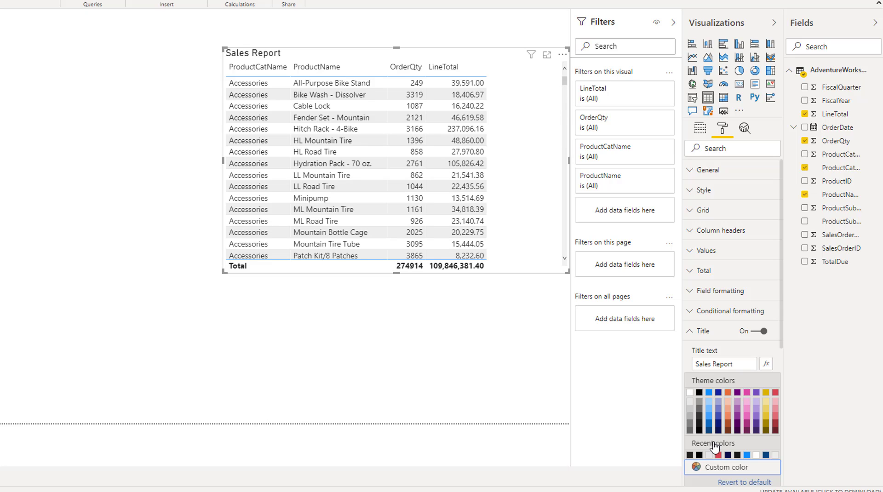
{"action": "left_click", "coordinate": [709, 416]}
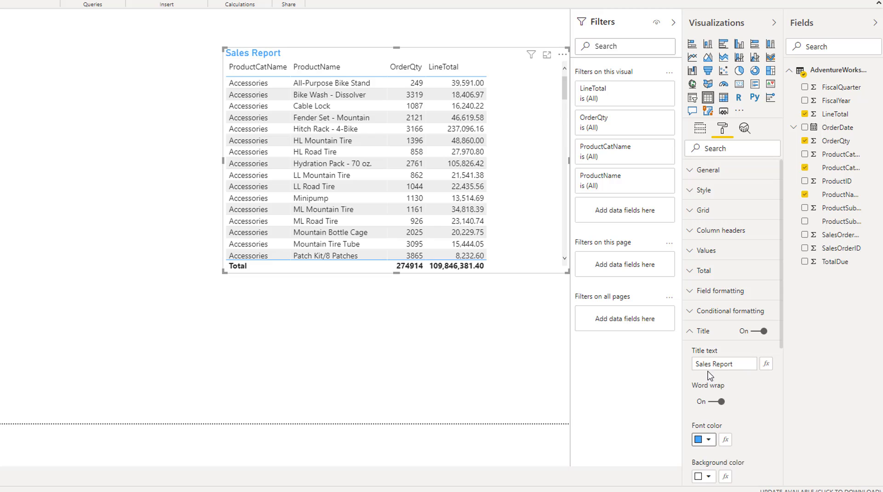
{"action": "left_click_drag", "start_coordinate": [783, 342], "coordinate": [785, 446]}
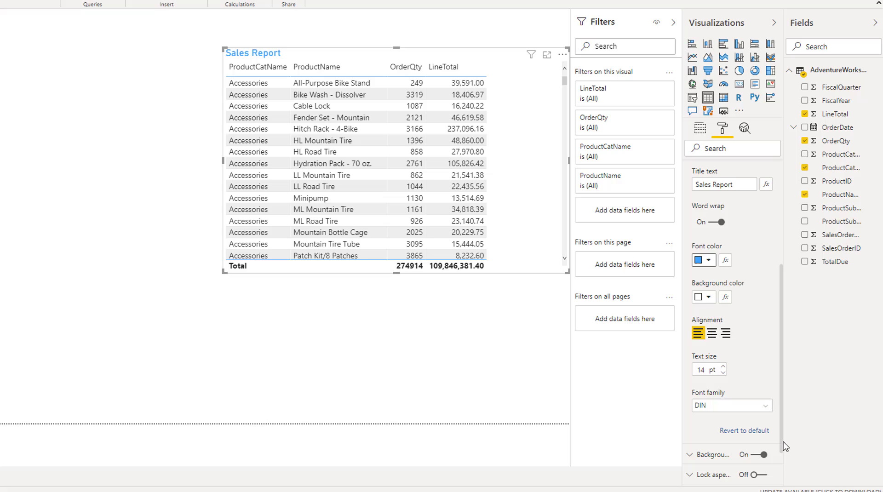
{"action": "left_click", "coordinate": [712, 335]}
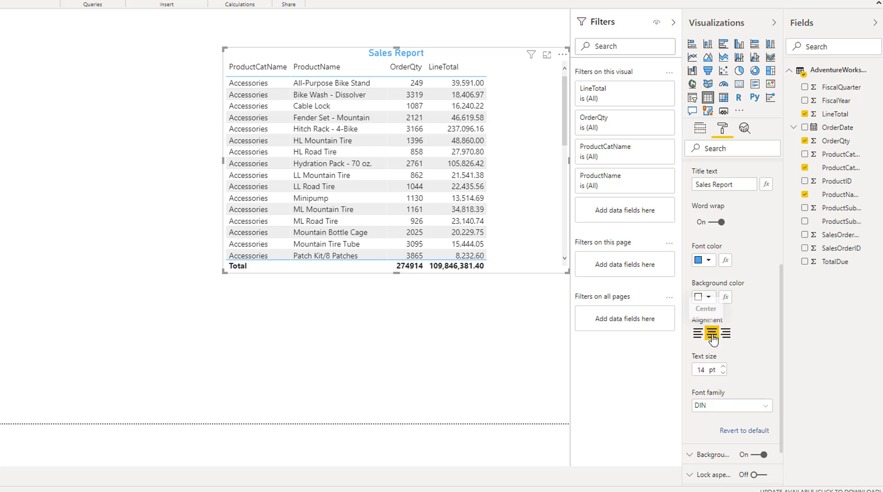
{"action": "left_click", "coordinate": [722, 367]}
{"action": "left_click", "coordinate": [722, 367]}
{"action": "left_click", "coordinate": [722, 368]}
{"action": "left_click", "coordinate": [721, 367]}
{"action": "left_click", "coordinate": [722, 367]}
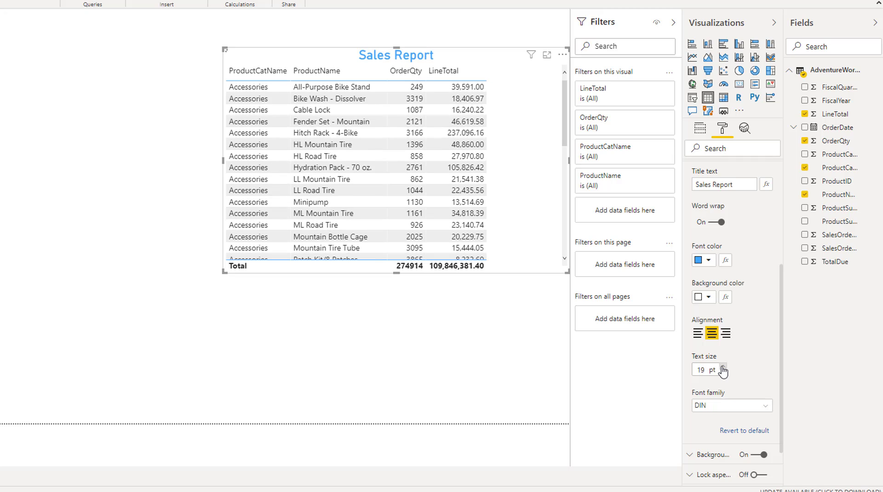
{"action": "left_click", "coordinate": [722, 367]}
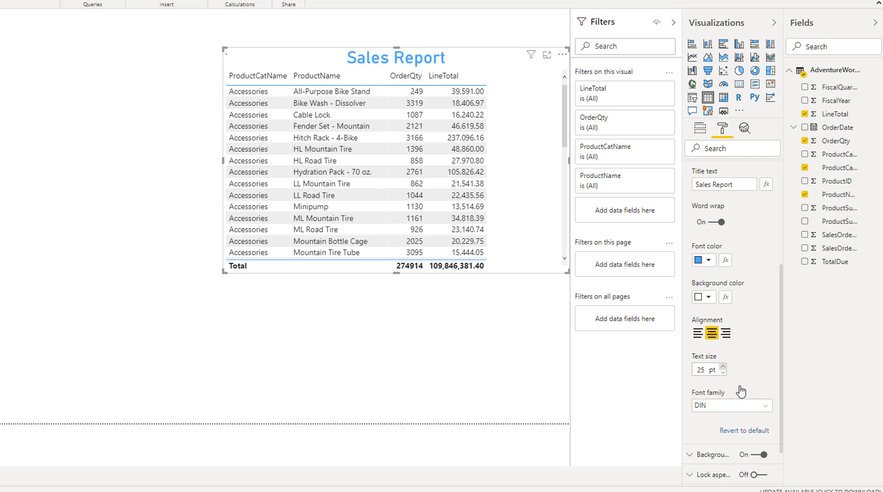
{"action": "left_click", "coordinate": [753, 430]}
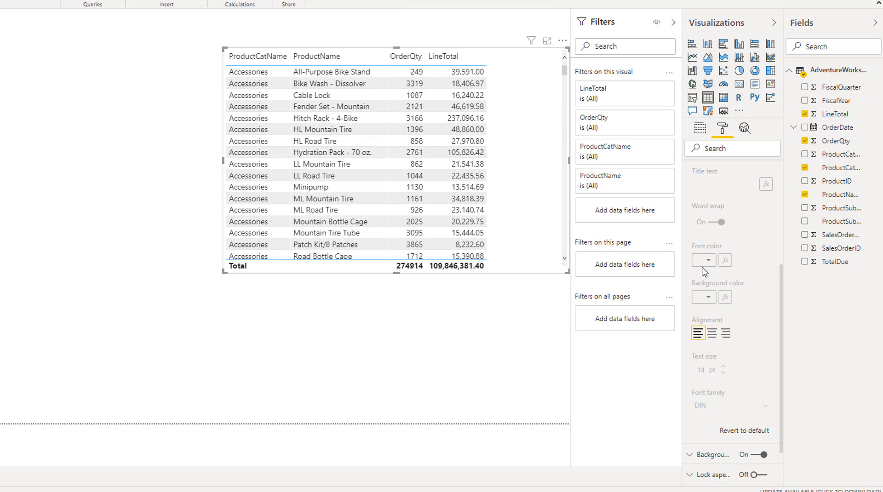
{"action": "scroll", "coordinate": [779, 262], "scroll_direction": "up", "scroll_amount": 2}
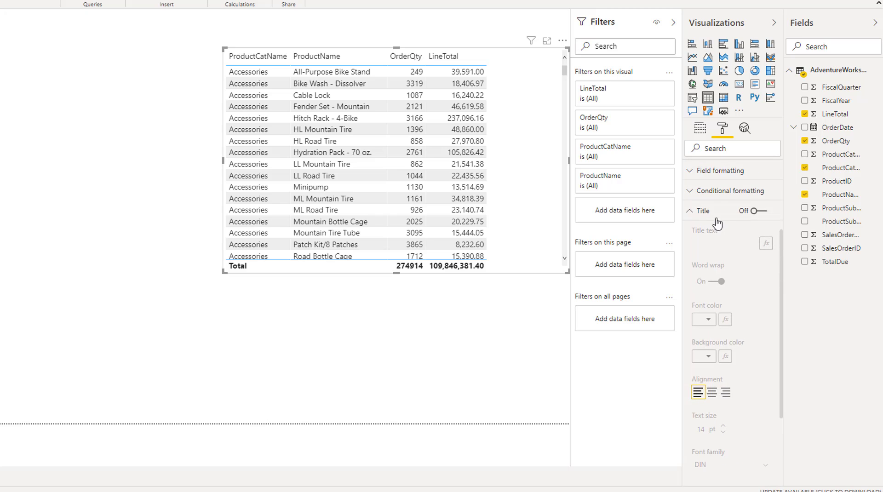
{"action": "left_click", "coordinate": [693, 214]}
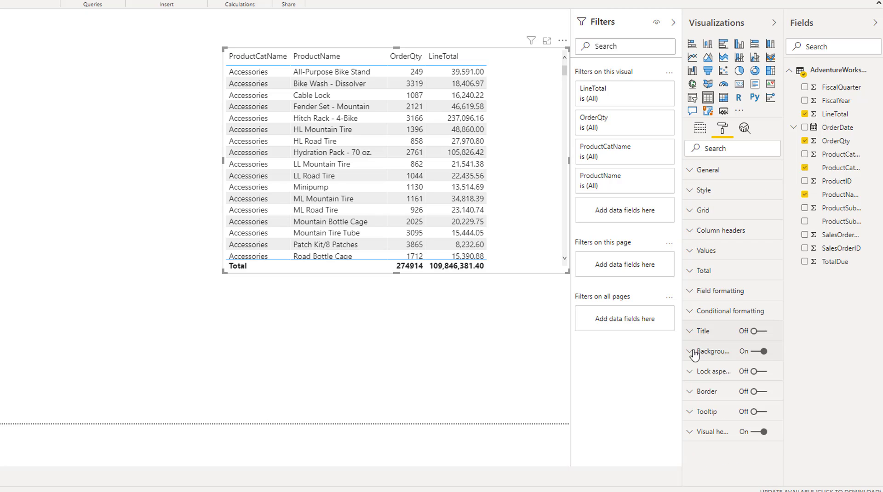
Give the table visual a dark navy background
{"action": "left_click", "coordinate": [756, 351]}
{"action": "left_click", "coordinate": [756, 351]}
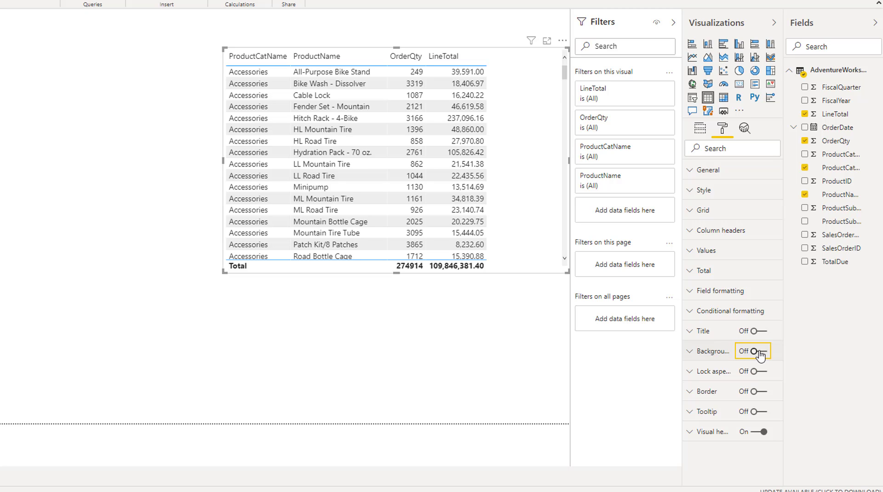
{"action": "left_click", "coordinate": [696, 354]}
{"action": "left_click", "coordinate": [710, 385]}
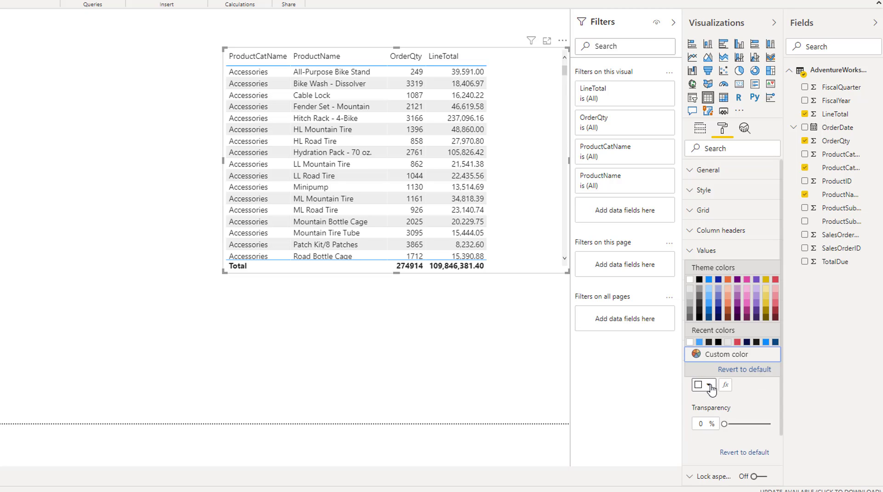
{"action": "left_click", "coordinate": [718, 316]}
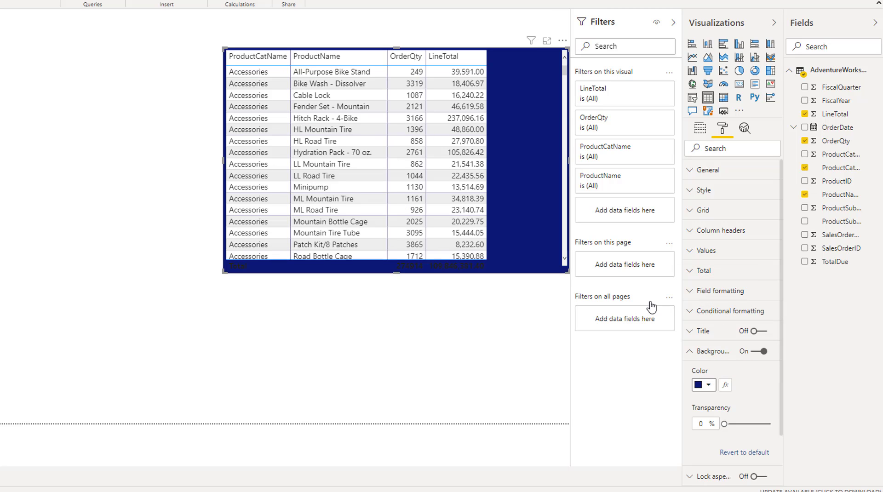
Resize the table taller and slightly narrower, then switch its background off
{"action": "left_click_drag", "start_coordinate": [566, 273], "coordinate": [562, 292]}
{"action": "left_click", "coordinate": [750, 353]}
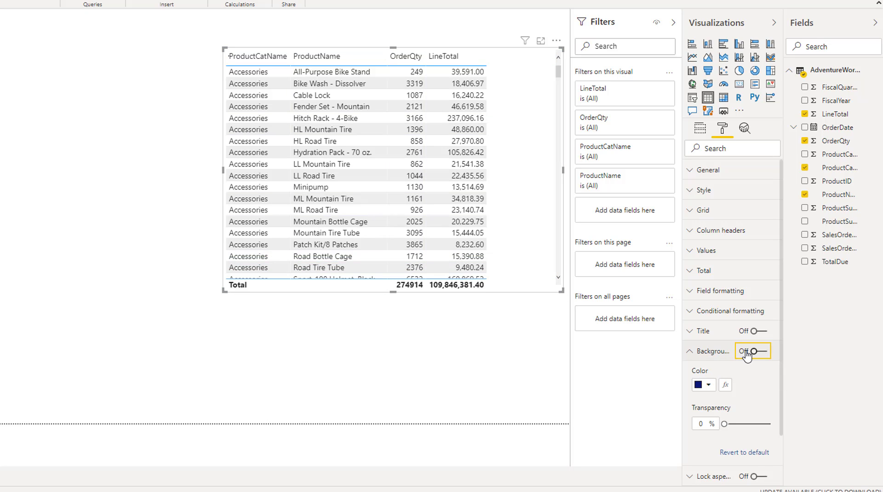
{"action": "left_click", "coordinate": [693, 354]}
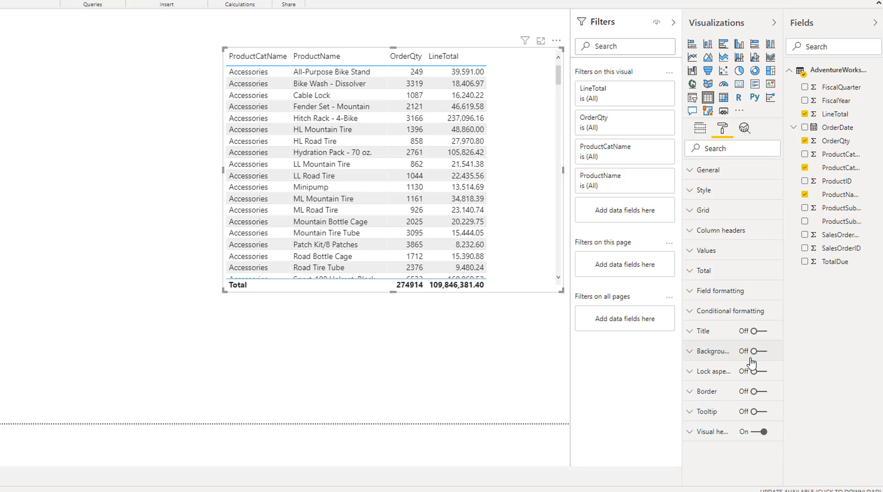
Switch the table's border on and change its colour from black to dark navy
{"action": "left_click", "coordinate": [699, 394]}
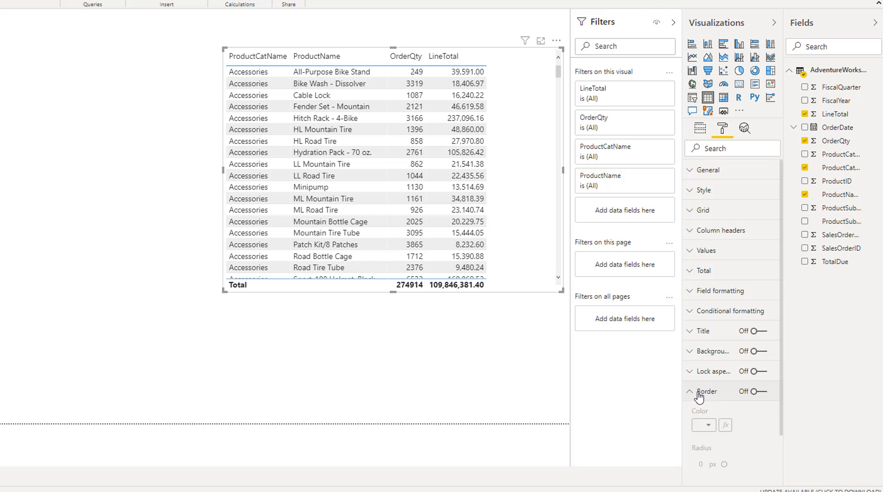
{"action": "left_click", "coordinate": [765, 393]}
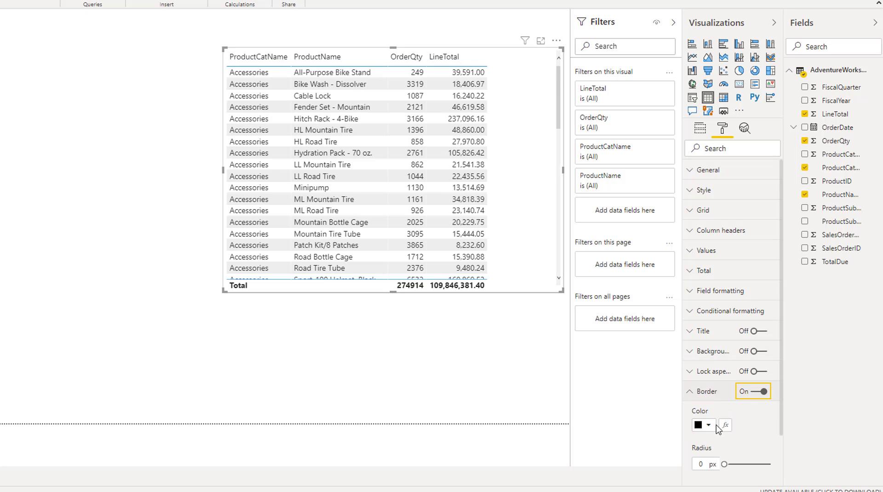
{"action": "left_click", "coordinate": [708, 426]}
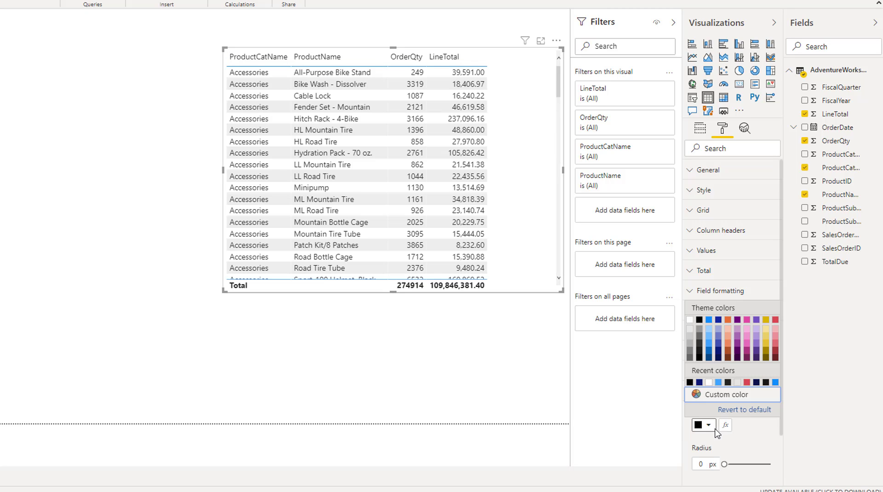
{"action": "left_click", "coordinate": [719, 353]}
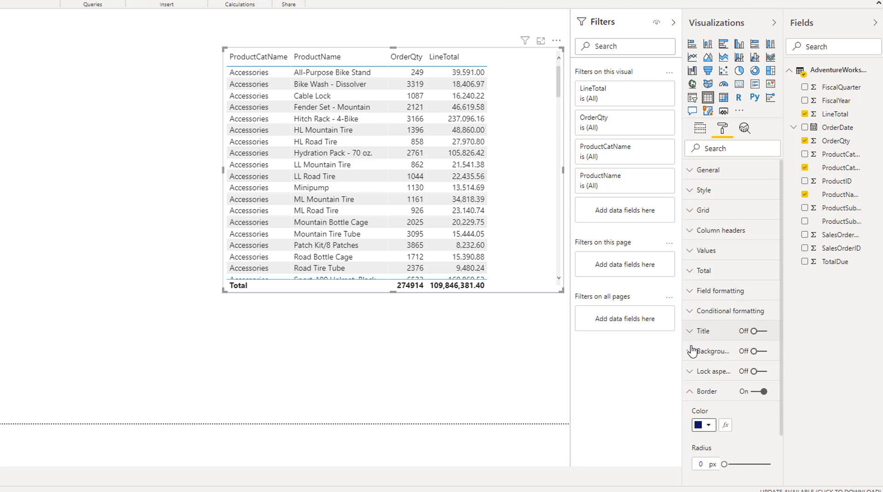
{"action": "left_click", "coordinate": [694, 391]}
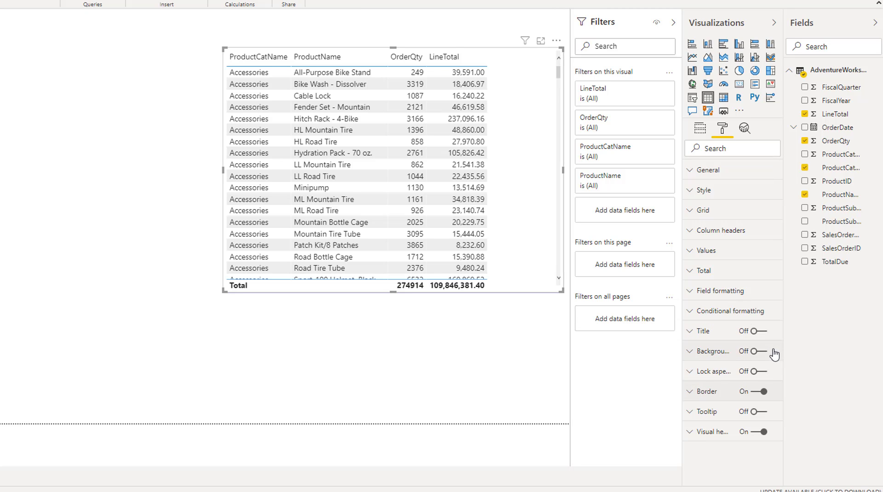
Turn on the table's Tooltip setting, test it on product rows, then toggle it off and on again
{"action": "left_click", "coordinate": [696, 414]}
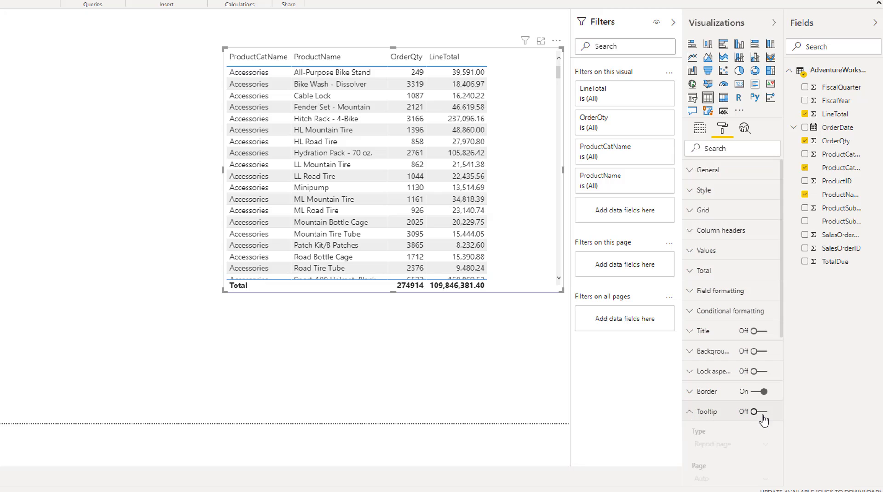
{"action": "left_click", "coordinate": [759, 412]}
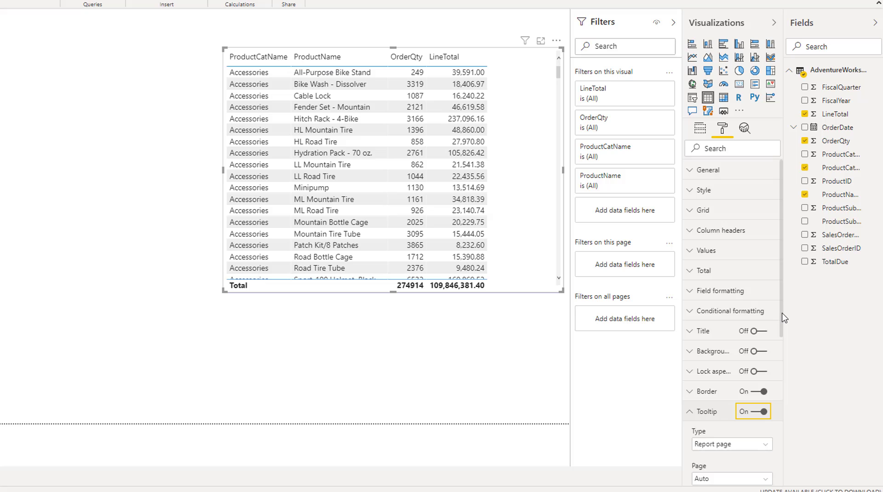
{"action": "left_click_drag", "start_coordinate": [781, 317], "coordinate": [783, 379]}
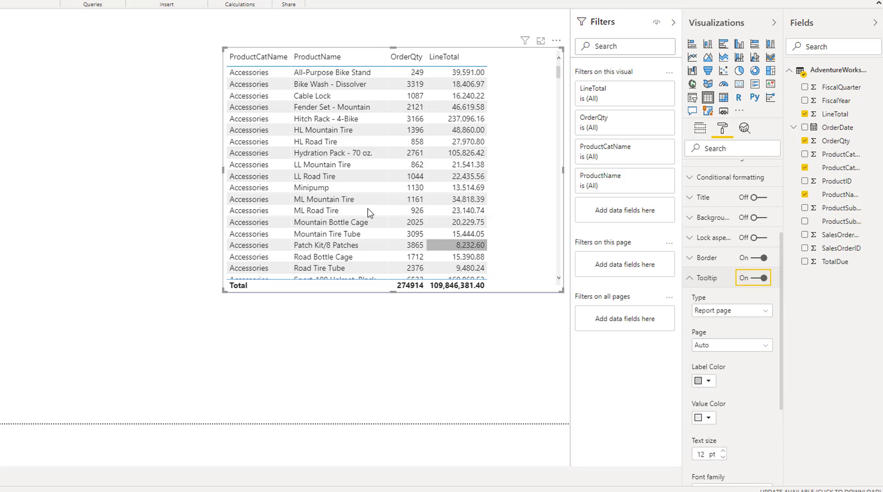
{"action": "mouse_move", "coordinate": [341, 212]}
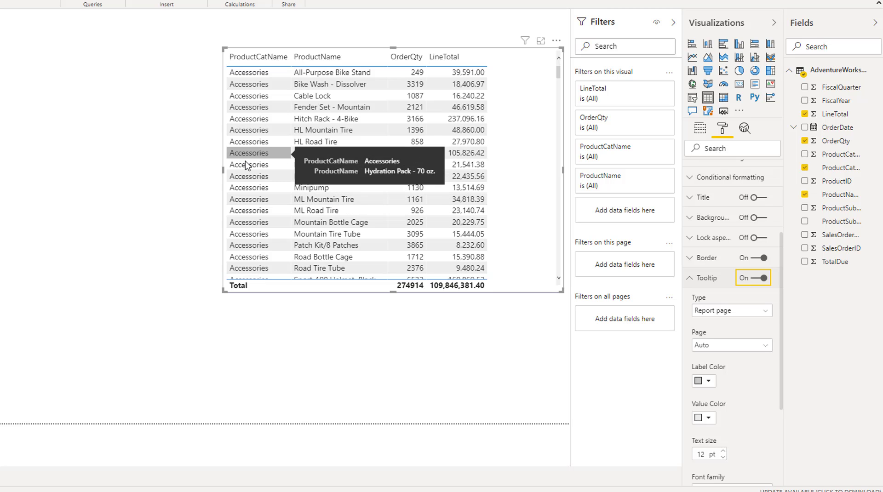
{"action": "left_click", "coordinate": [752, 284]}
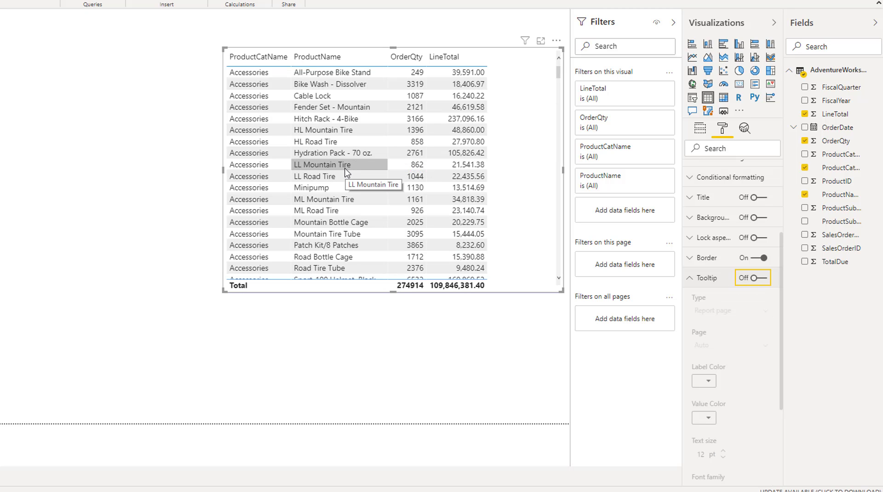
{"action": "left_click", "coordinate": [759, 278]}
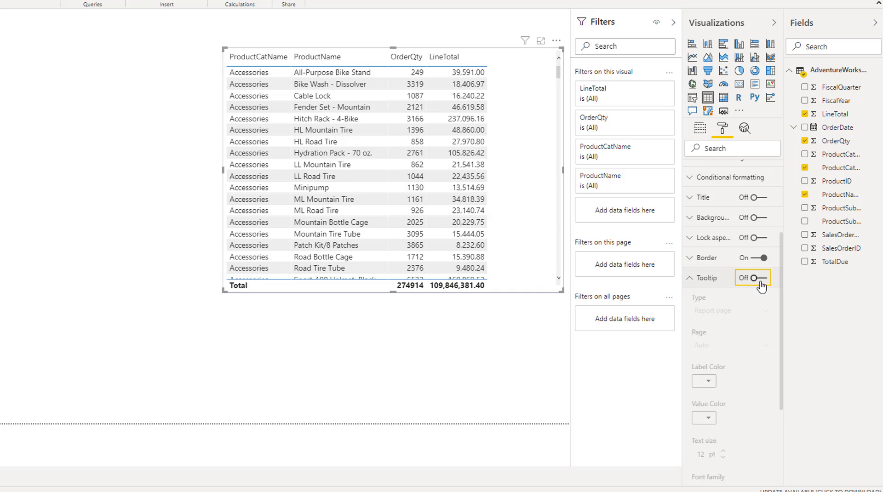